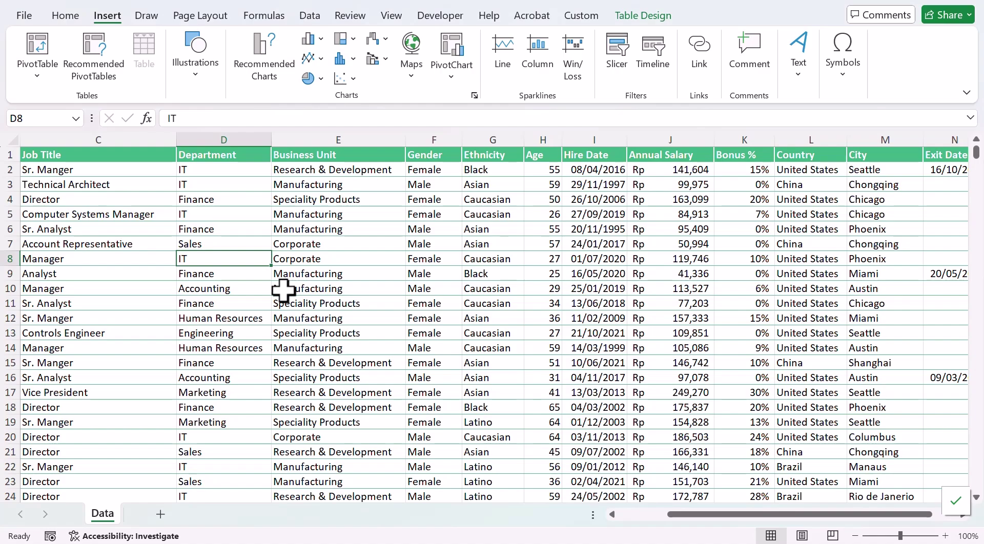
{"action": "left_click", "coordinate": [266, 318]}
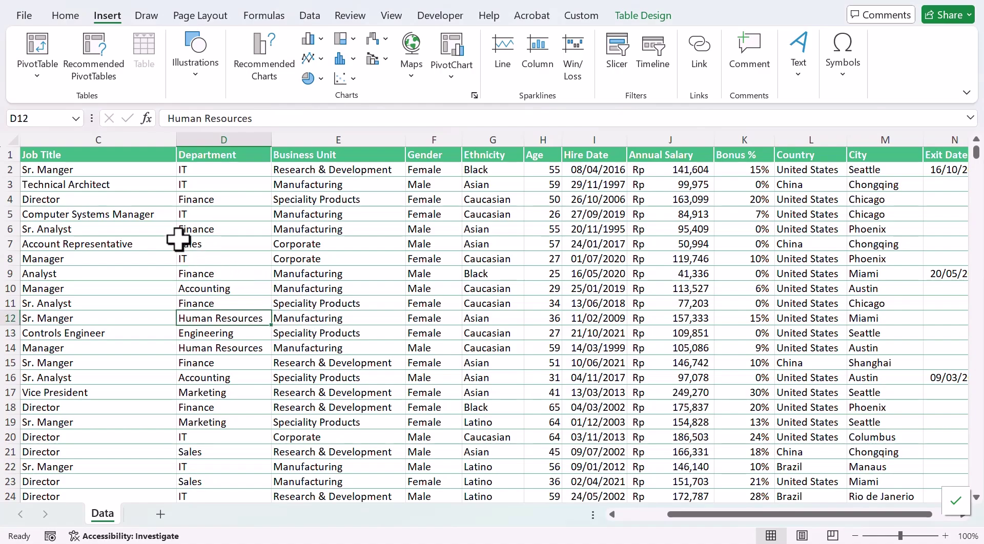
{"action": "left_click", "coordinate": [233, 257]}
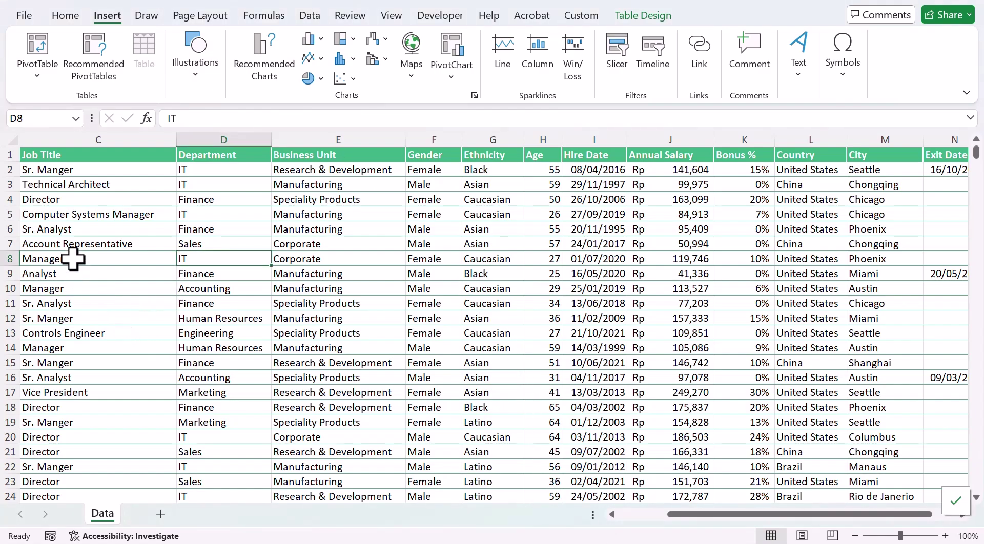
Add a new worksheet to the workbook and rename it Pivot
{"action": "left_click", "coordinate": [160, 514]}
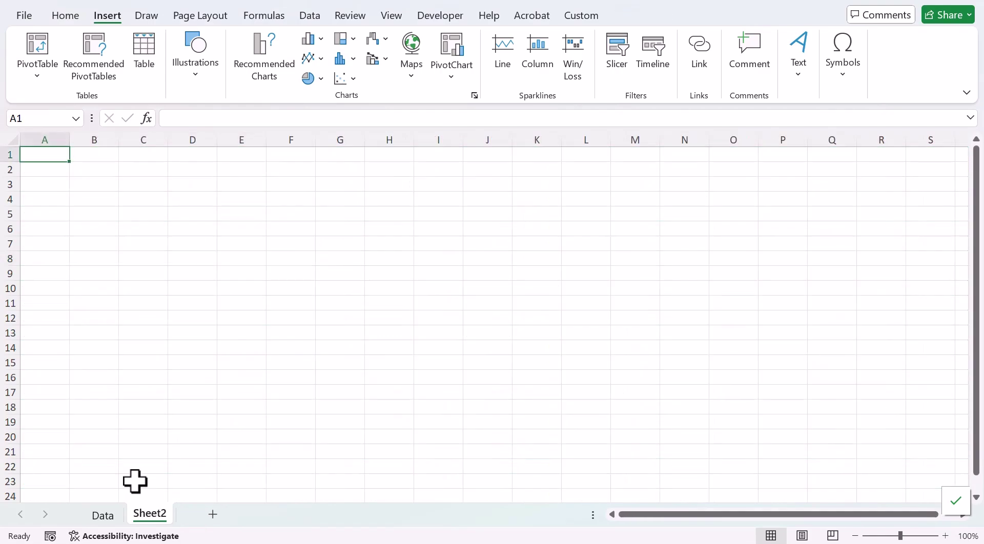
{"action": "right_click", "coordinate": [150, 515]}
{"action": "left_click", "coordinate": [198, 354]}
{"action": "type", "text": "Pivot"}
{"action": "key", "text": "Return"}
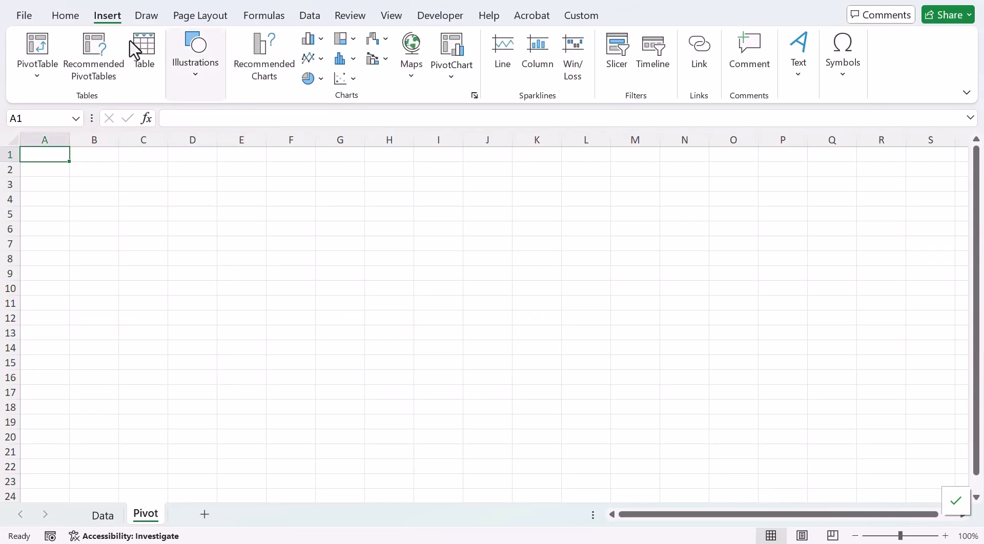
Insert a PivotTable based on the tabel_karyawan table, placed in cell A1 of the existing Pivot worksheet
{"action": "left_click", "coordinate": [40, 53]}
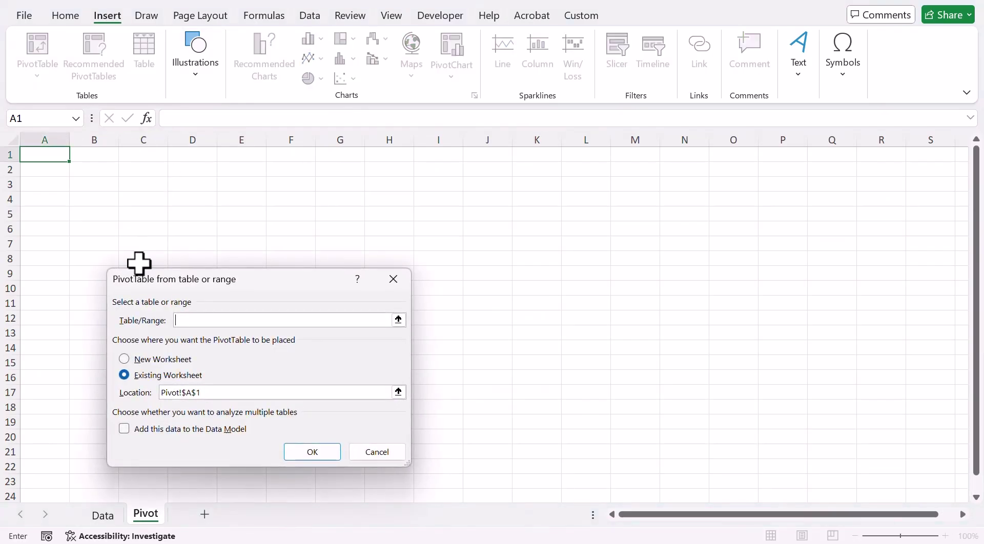
{"action": "left_click", "coordinate": [399, 320]}
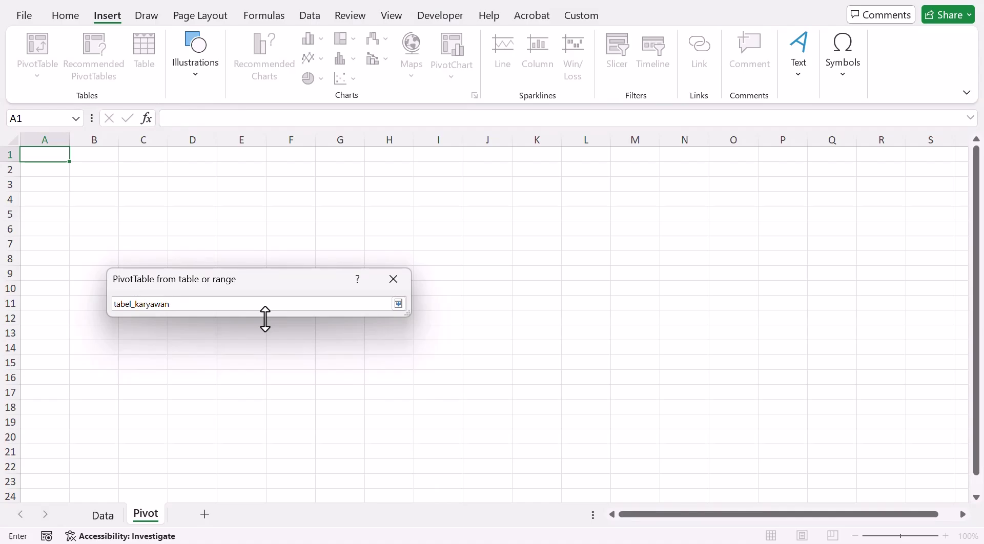
{"action": "left_click", "coordinate": [399, 304]}
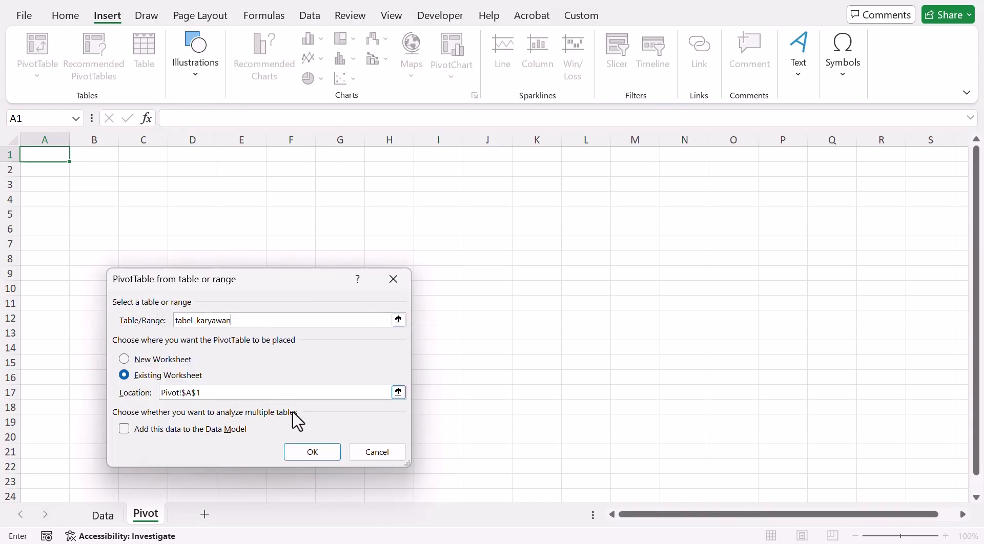
{"action": "left_click", "coordinate": [300, 453]}
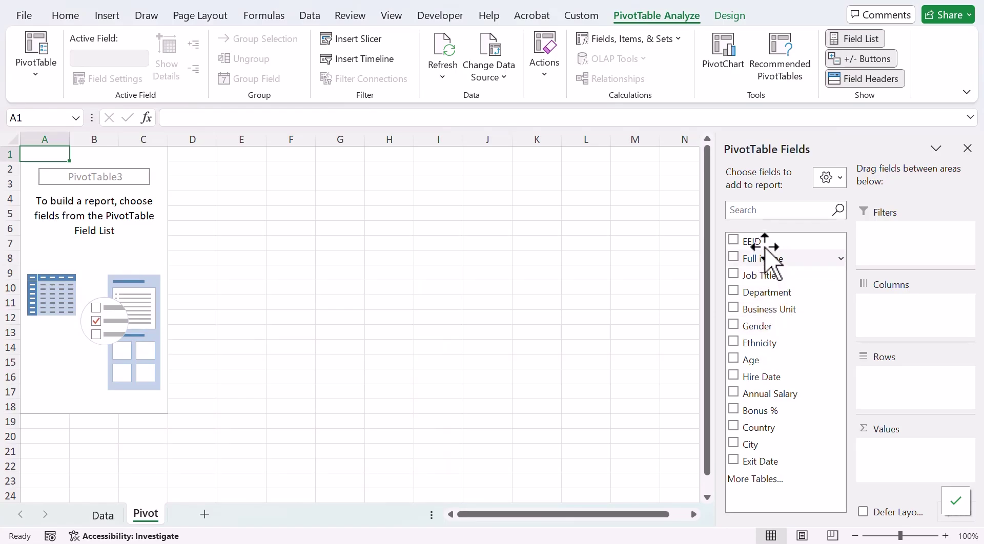
Check the name of the employee source table on the Data sheet
{"action": "left_click", "coordinate": [105, 515]}
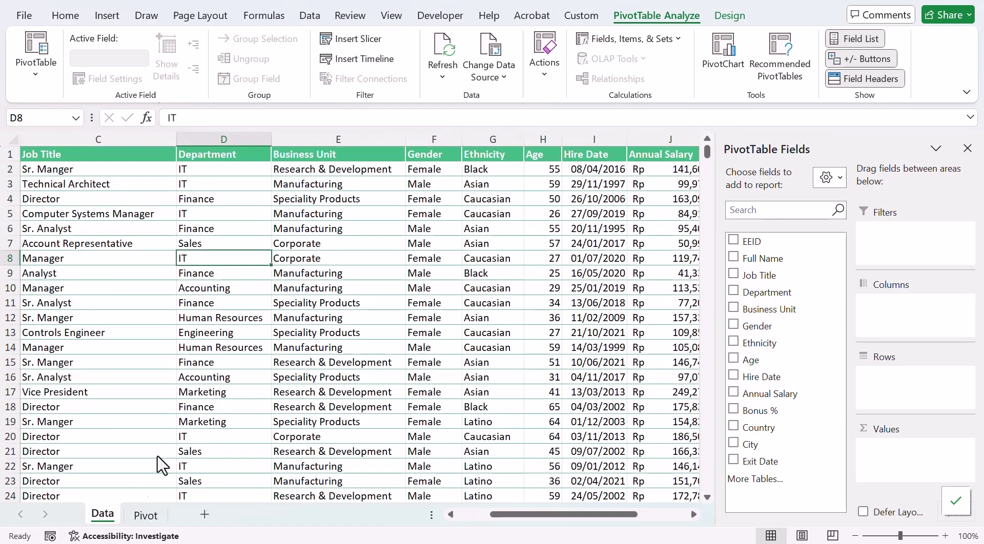
{"action": "left_click", "coordinate": [223, 303]}
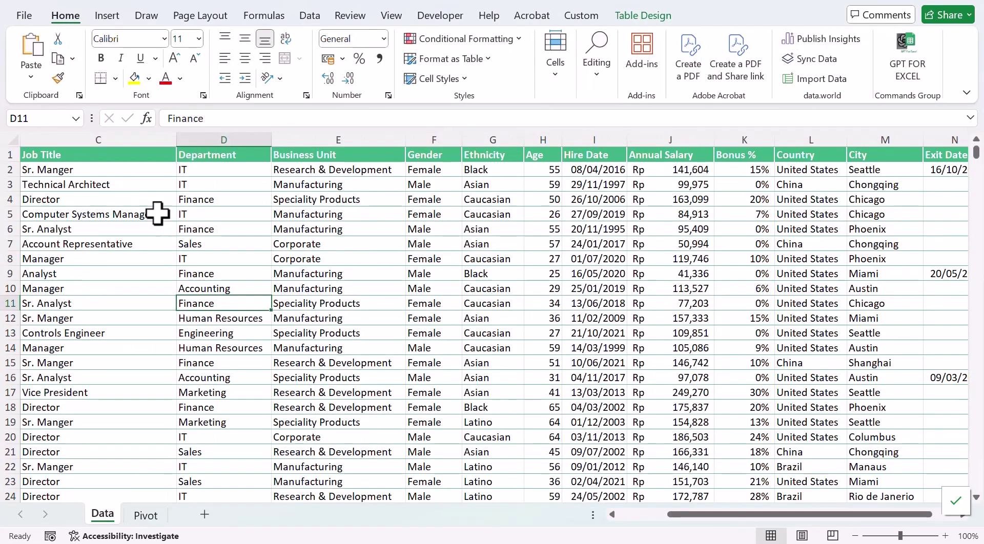
{"action": "left_click", "coordinate": [654, 15]}
{"action": "left_click", "coordinate": [567, 214]}
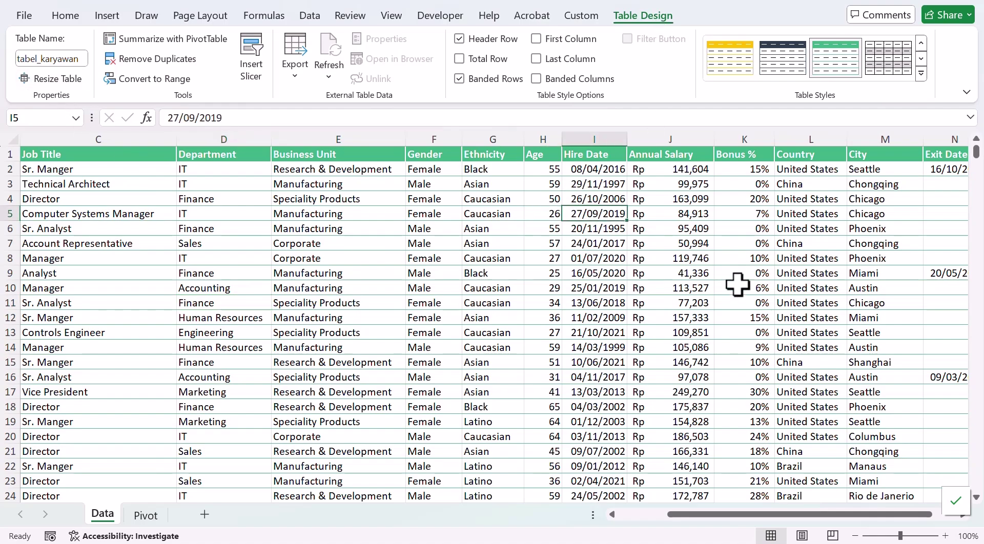
{"action": "left_click", "coordinate": [66, 58]}
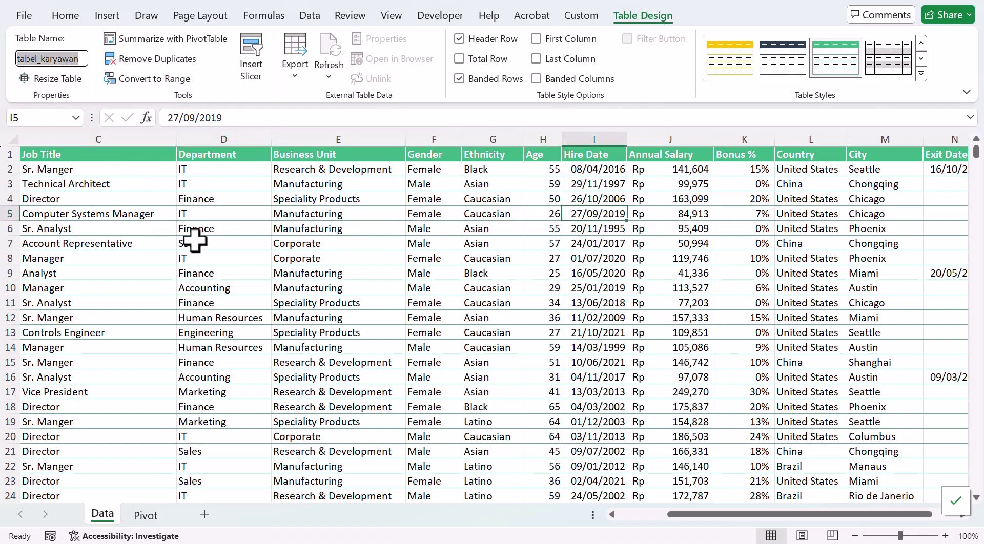
{"action": "left_click", "coordinate": [287, 245]}
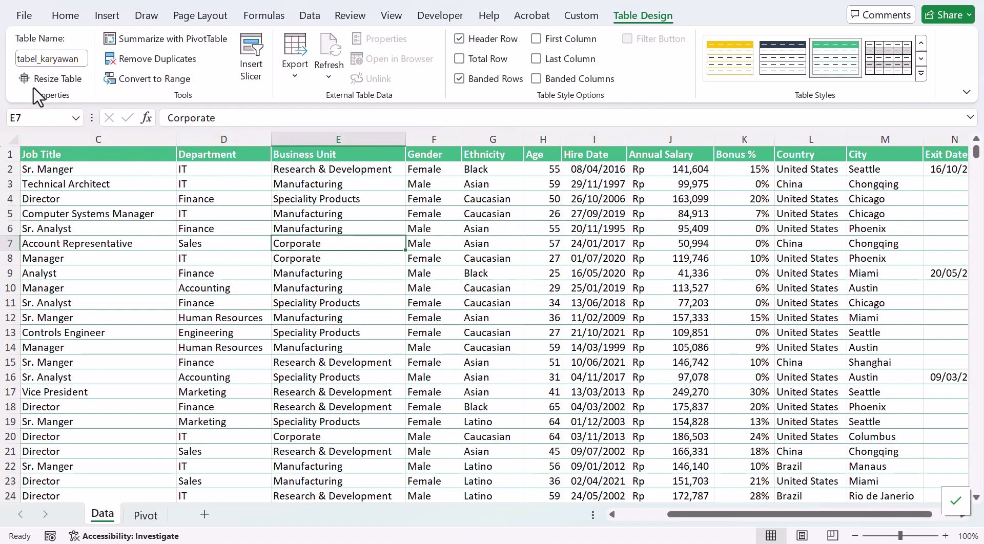
{"action": "left_click", "coordinate": [254, 229]}
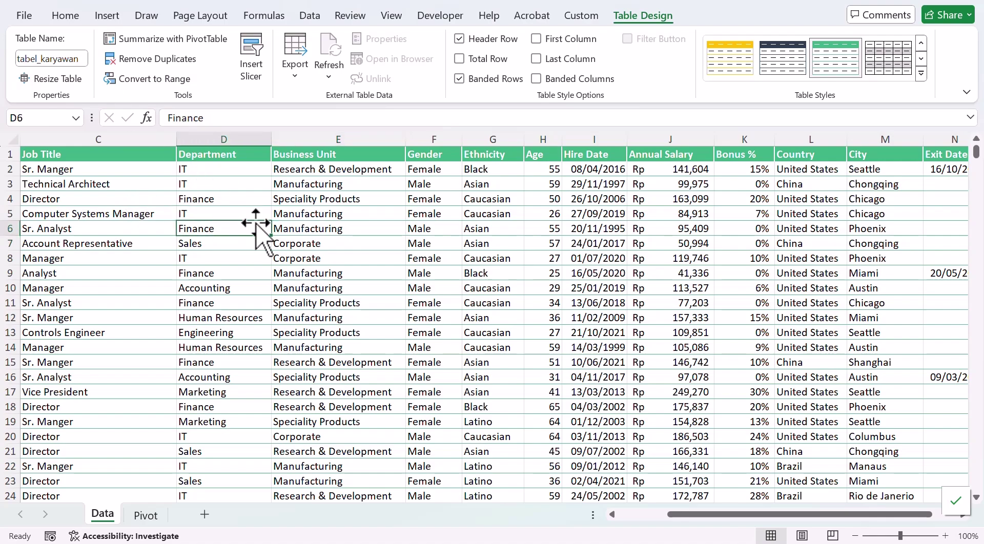
On the Pivot sheet, set Job Title as the pivot table's row field and summarize Annual Salary as its values
{"action": "left_click", "coordinate": [146, 514]}
{"action": "left_click", "coordinate": [104, 213]}
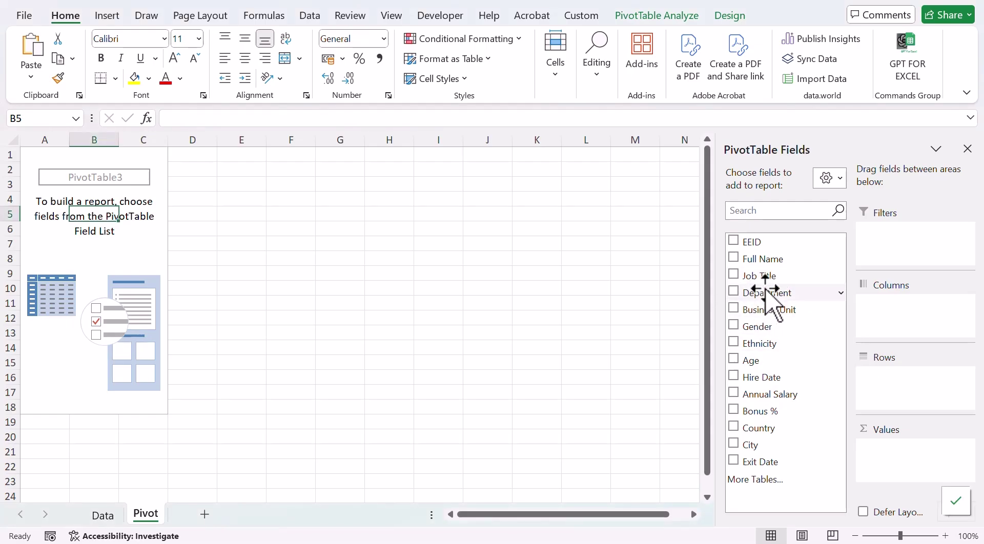
{"action": "left_click_drag", "start_coordinate": [771, 276], "coordinate": [902, 379]}
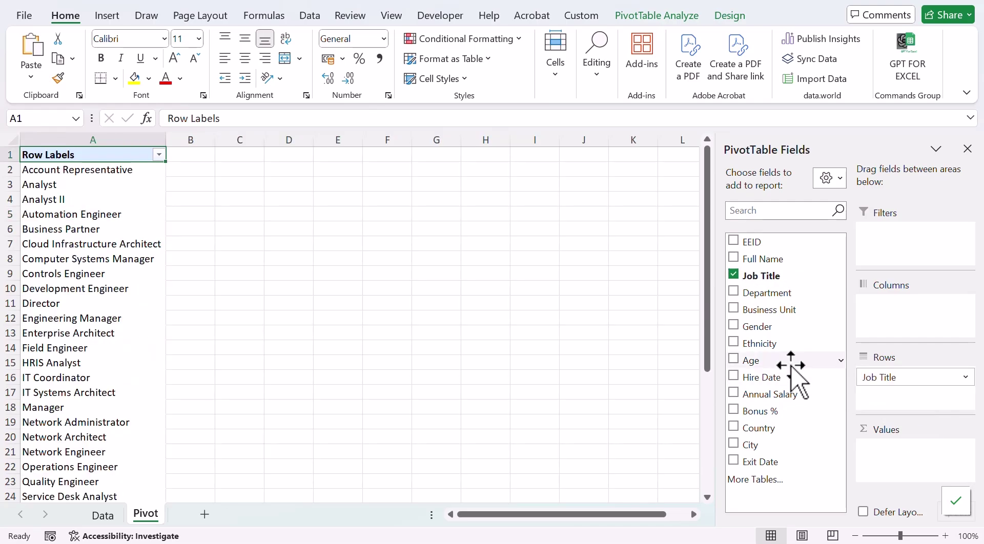
{"action": "left_click_drag", "start_coordinate": [790, 396], "coordinate": [905, 461]}
{"action": "left_click", "coordinate": [235, 212]}
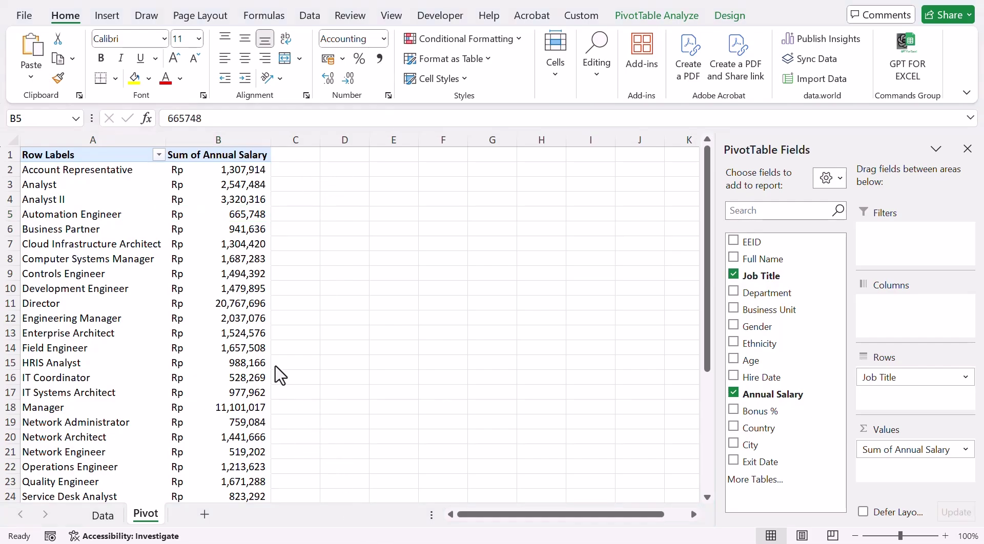
Sort the pivot table's job titles by Sum of Annual Salary from largest to smallest
{"action": "right_click", "coordinate": [237, 189]}
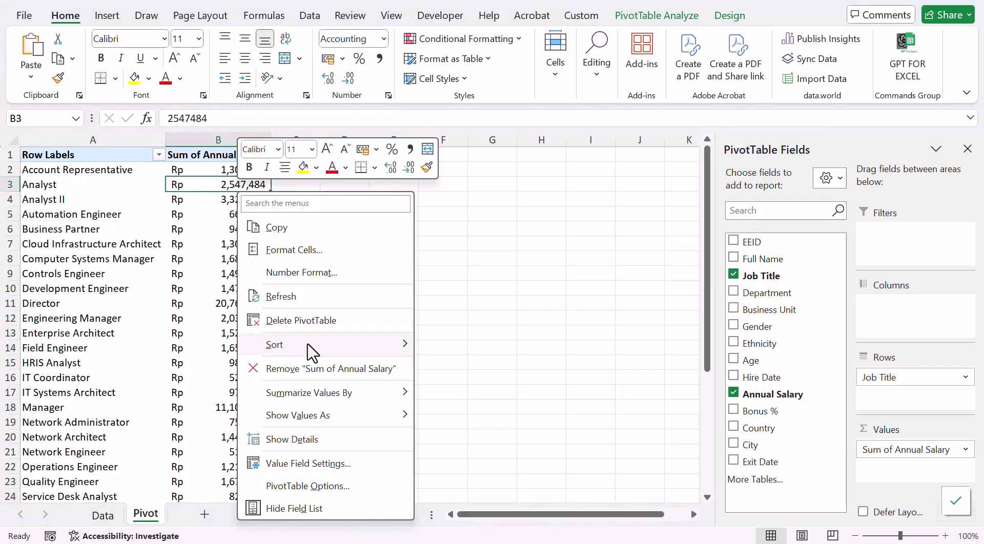
{"action": "mouse_move", "coordinate": [369, 348]}
{"action": "left_click", "coordinate": [456, 378]}
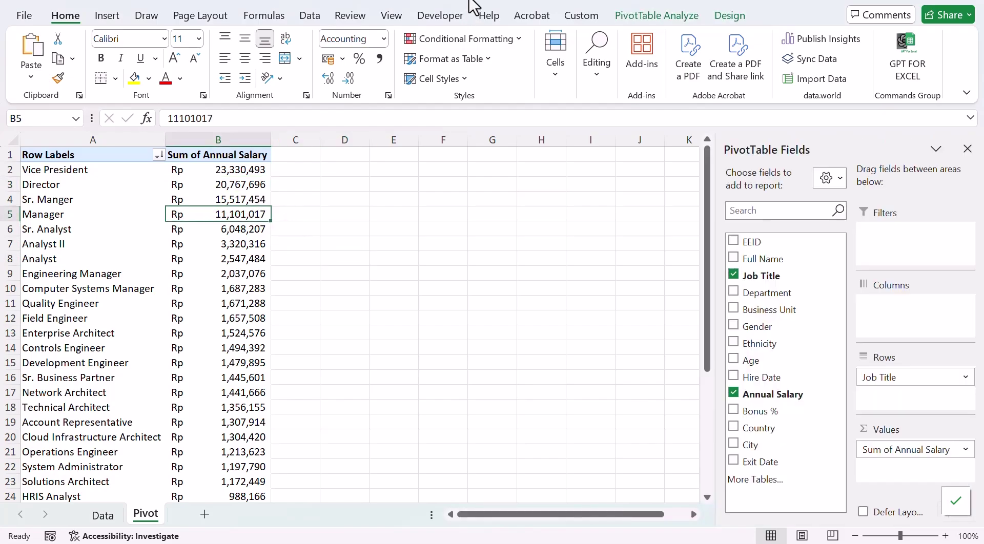
Hide the gridlines on the Pivot sheet
{"action": "left_click", "coordinate": [391, 15]}
{"action": "left_click", "coordinate": [426, 60]}
{"action": "left_click", "coordinate": [444, 230]}
Look through the sorted list of job titles and their summed annual salaries
{"action": "left_click", "coordinate": [156, 236]}
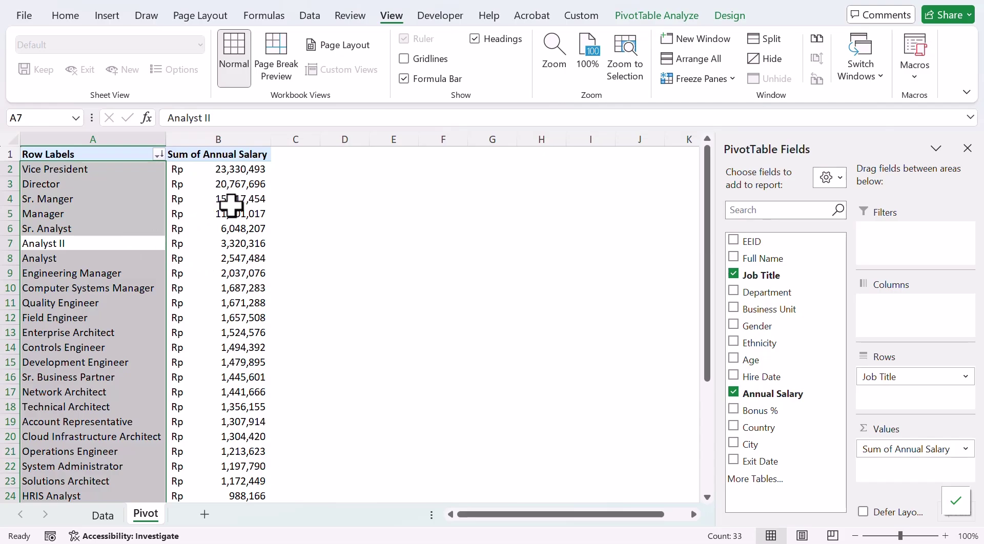
{"action": "scroll", "coordinate": [228, 350], "scroll_direction": "down", "scroll_amount": 2}
{"action": "scroll", "coordinate": [230, 344], "scroll_direction": "up", "scroll_amount": 2}
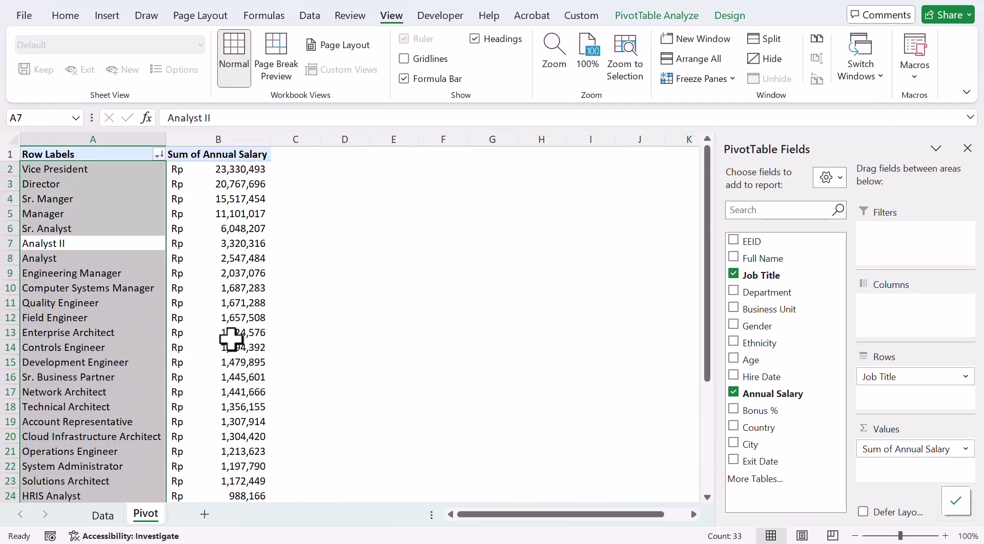
{"action": "mouse_move", "coordinate": [231, 338]}
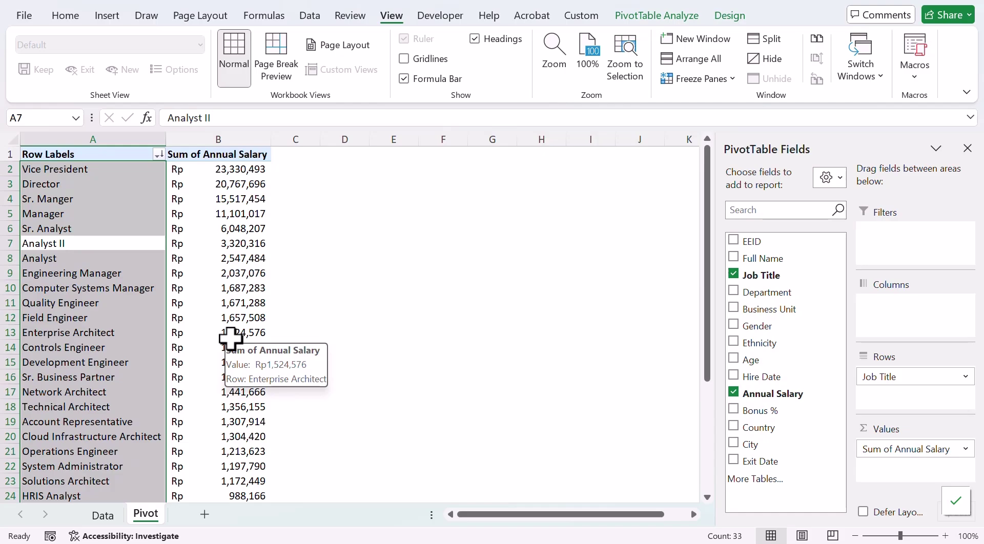
{"action": "scroll", "coordinate": [231, 335], "scroll_direction": "down", "scroll_amount": 3}
{"action": "scroll", "coordinate": [231, 333], "scroll_direction": "up", "scroll_amount": 3}
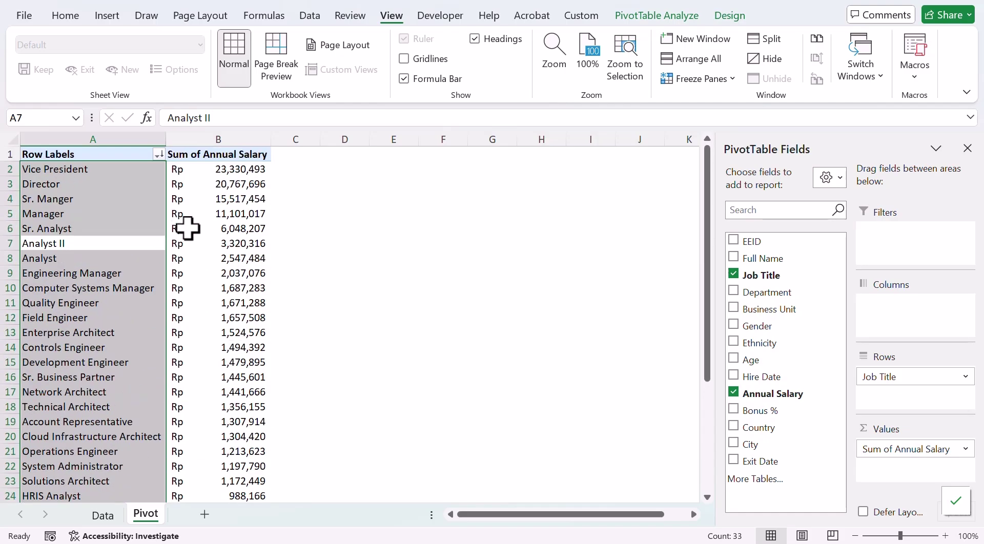
{"action": "mouse_move", "coordinate": [200, 225]}
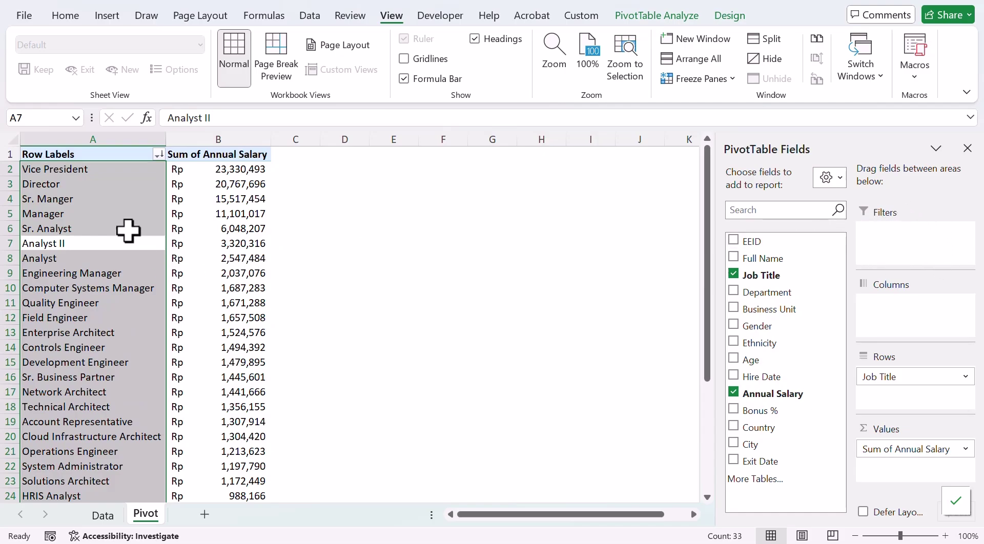
{"action": "key", "text": "shift+Return"}
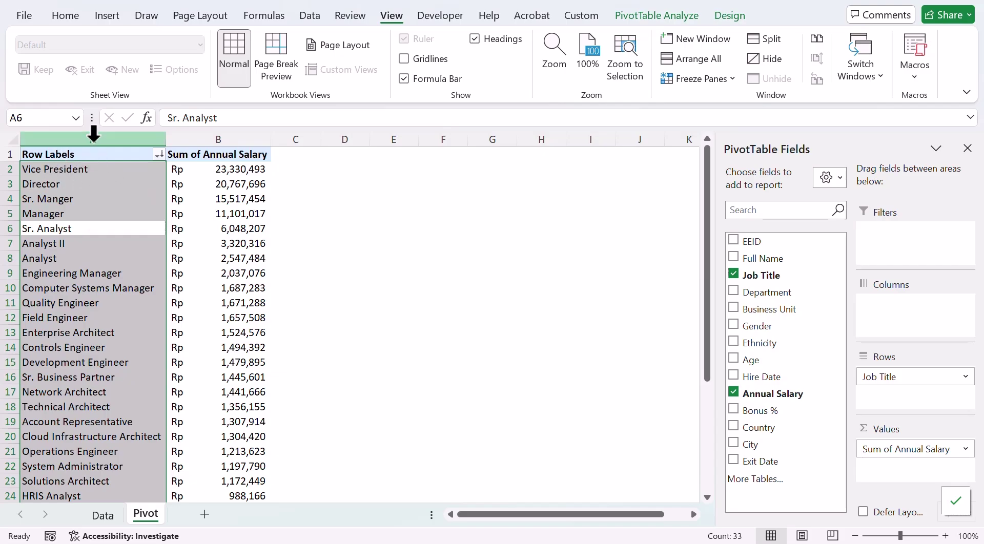
Move Job Title from the pivot rows to the report filter and filter the salary sum to Analyst
{"action": "left_click_drag", "start_coordinate": [763, 274], "coordinate": [901, 241]}
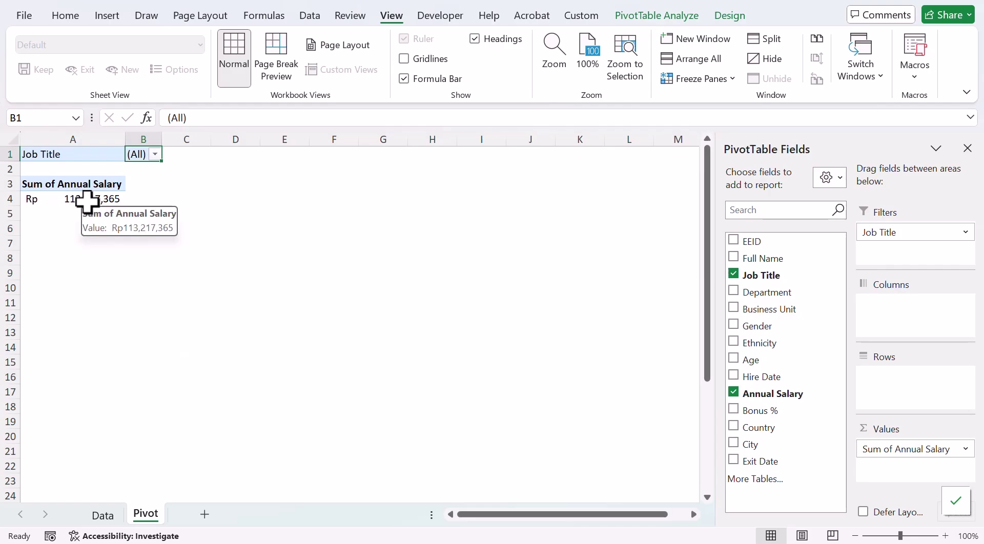
{"action": "left_click", "coordinate": [155, 154]}
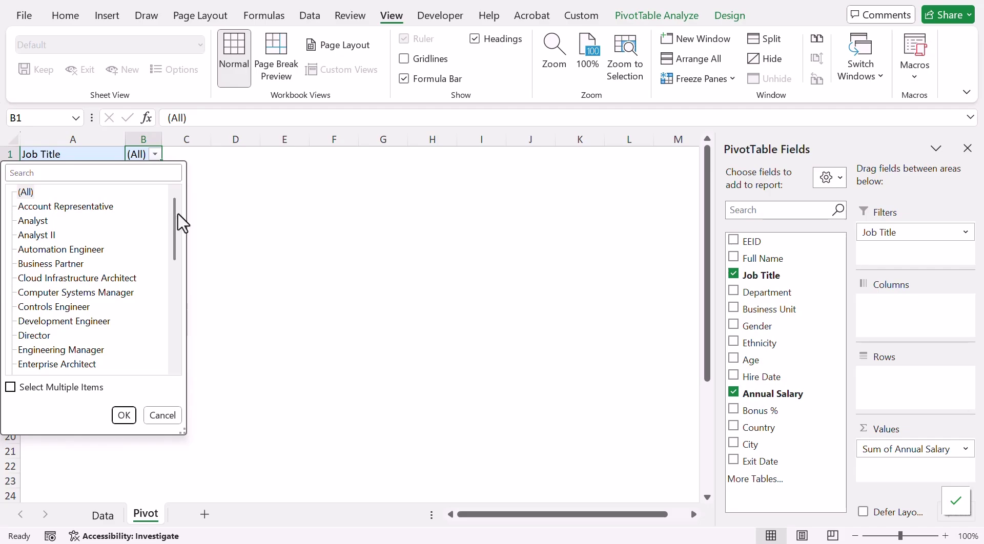
{"action": "left_click", "coordinate": [49, 210]}
{"action": "left_click", "coordinate": [54, 222]}
{"action": "left_click", "coordinate": [148, 152]}
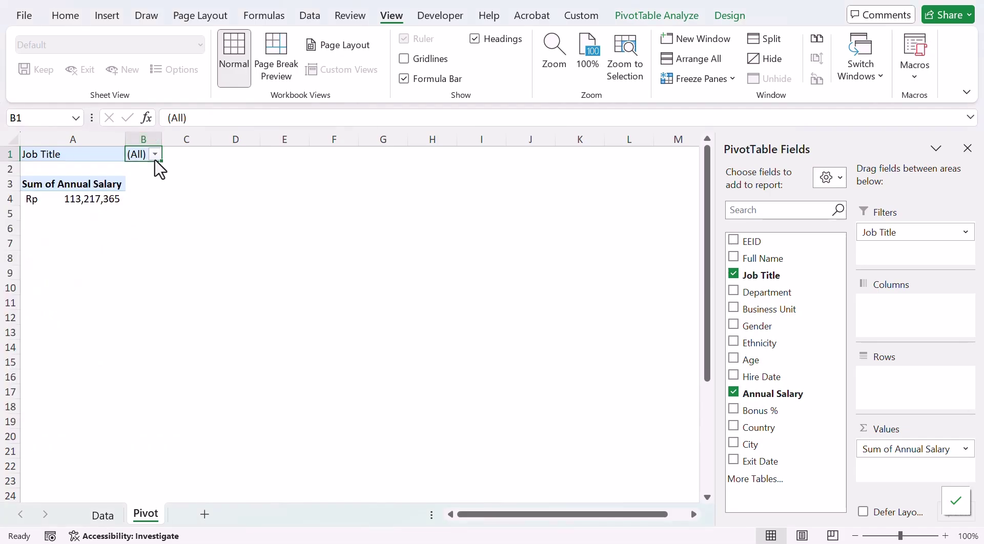
{"action": "left_click", "coordinate": [155, 156]}
{"action": "left_click", "coordinate": [37, 220]}
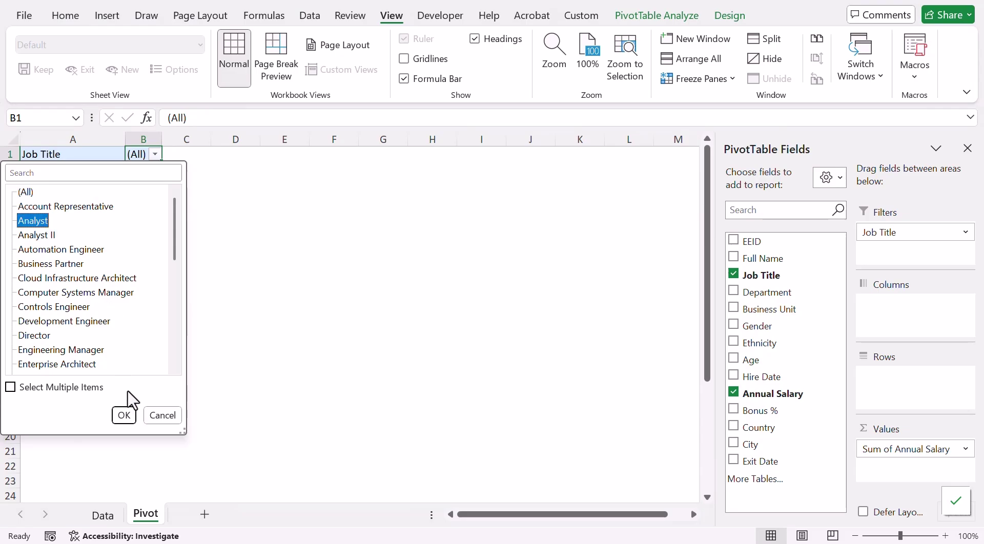
{"action": "left_click", "coordinate": [124, 415]}
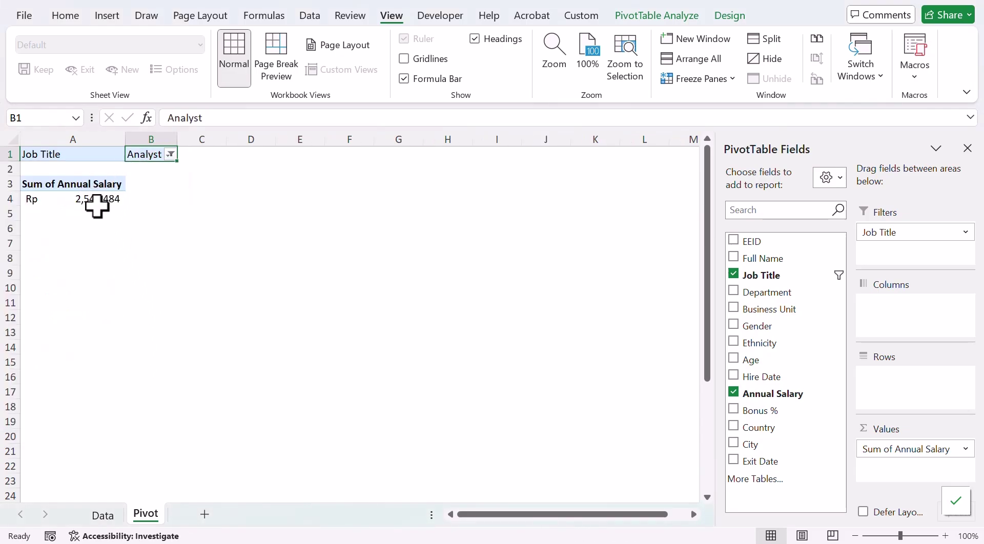
{"action": "mouse_move", "coordinate": [82, 194]}
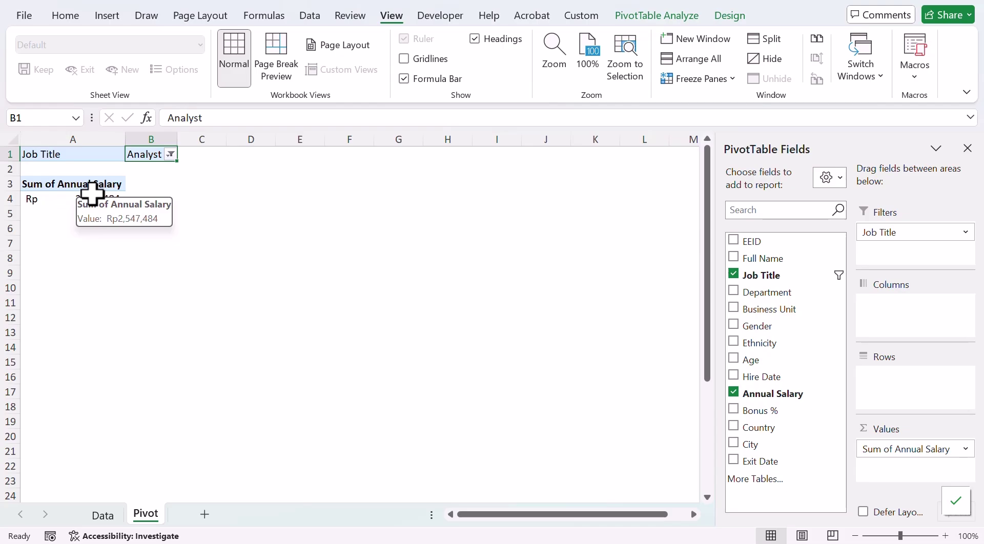
Move Job Title back to the pivot rows and add Gender as the report filter
{"action": "left_click_drag", "start_coordinate": [745, 281], "coordinate": [889, 396]}
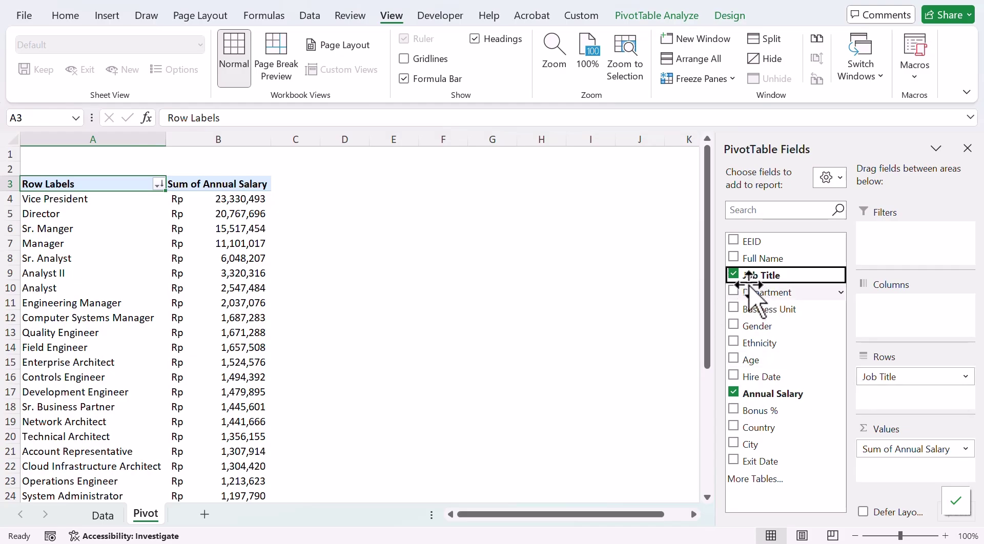
{"action": "left_click_drag", "start_coordinate": [753, 326], "coordinate": [902, 241]}
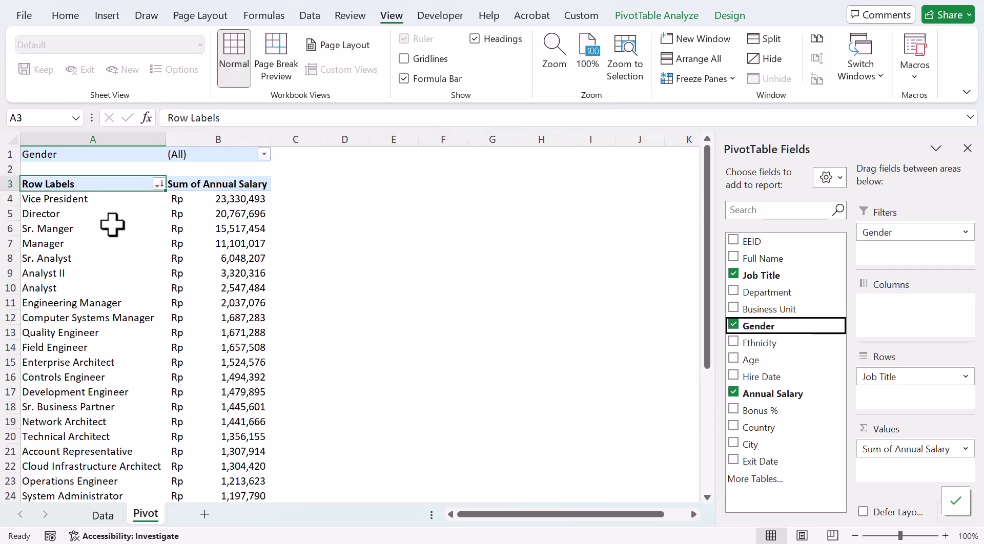
Filter the pivot table by Gender to show only Male employees
{"action": "left_click", "coordinate": [264, 154]}
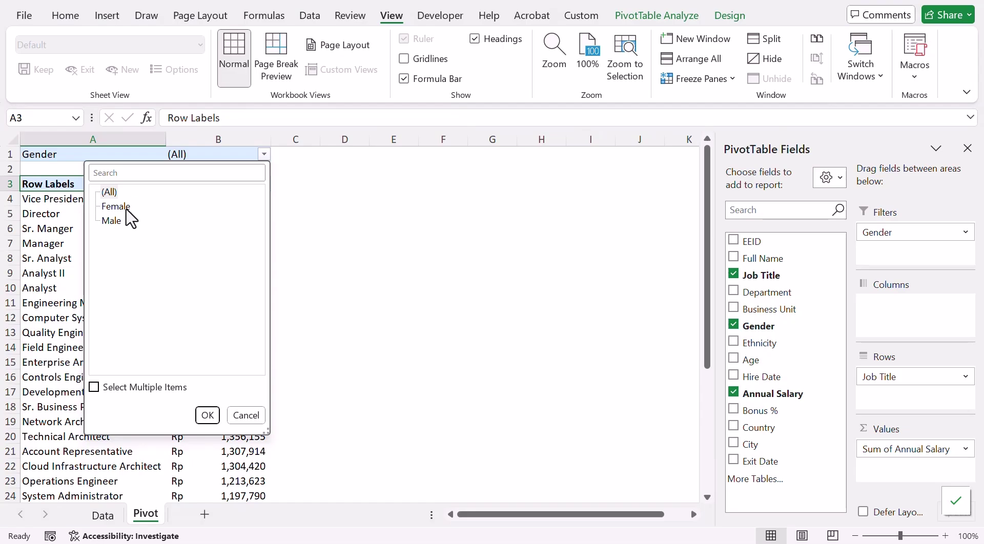
{"action": "left_click", "coordinate": [118, 219]}
{"action": "left_click", "coordinate": [207, 415]}
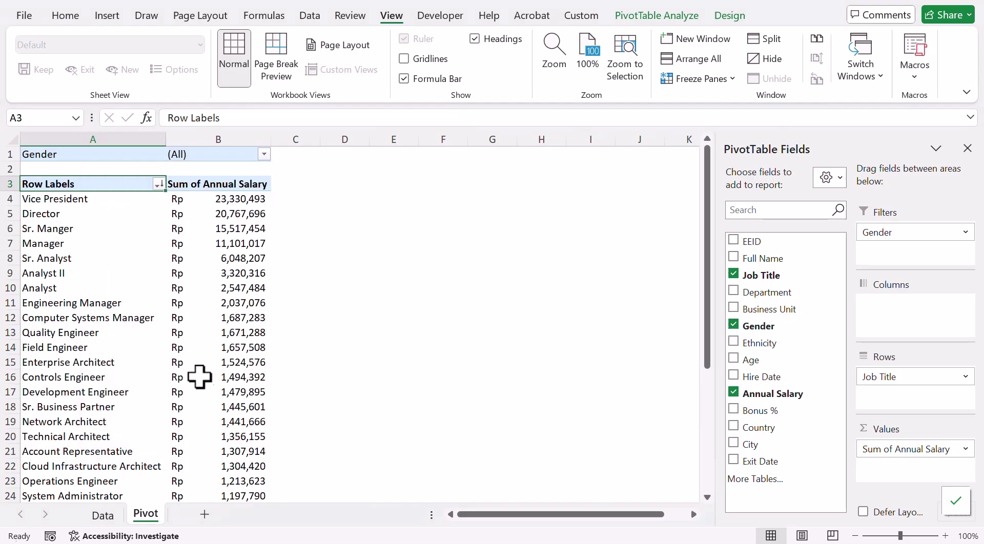
Look through the salary sums of the Male employees and examine the Gender column on the Data sheet
{"action": "scroll", "coordinate": [159, 233], "scroll_direction": "down", "scroll_amount": 6}
{"action": "scroll", "coordinate": [162, 246], "scroll_direction": "up", "scroll_amount": 6}
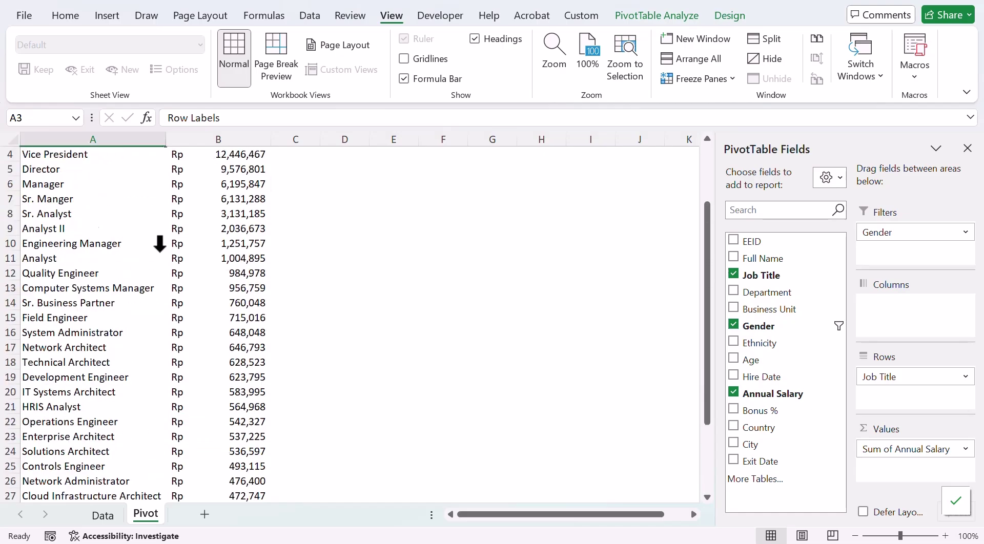
{"action": "left_click", "coordinate": [100, 515]}
{"action": "left_click", "coordinate": [543, 273]}
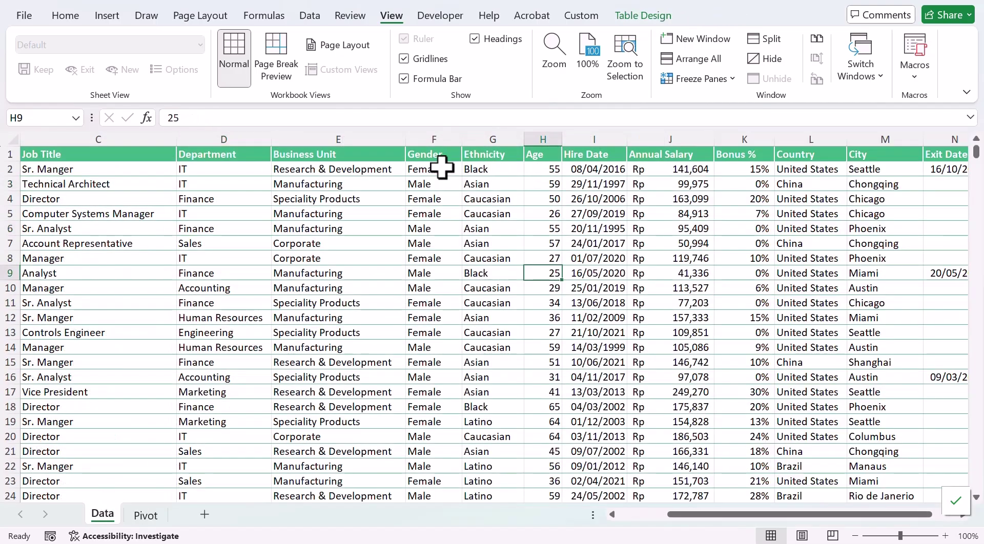
{"action": "left_click", "coordinate": [442, 169]}
{"action": "left_click", "coordinate": [434, 139]}
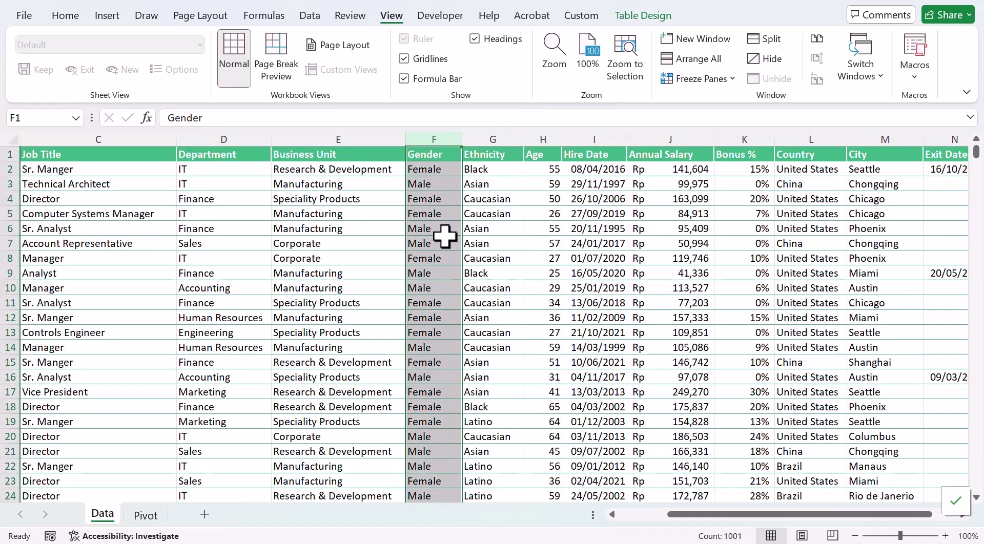
Filter the pivot table on the Pivot sheet by Gender to show only Female employees
{"action": "left_click", "coordinate": [146, 515]}
{"action": "left_click", "coordinate": [184, 288]}
{"action": "left_click", "coordinate": [264, 154]}
{"action": "left_click", "coordinate": [117, 206]}
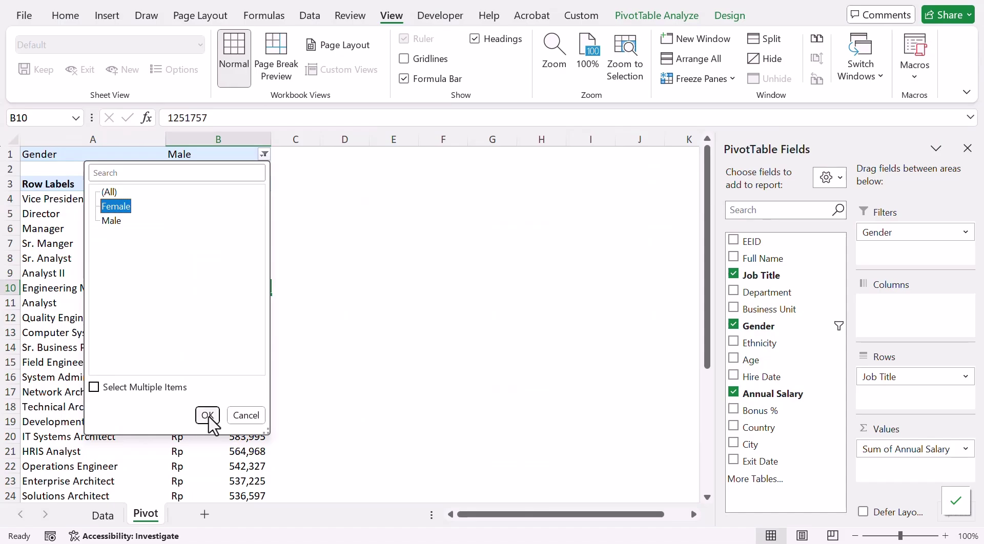
{"action": "left_click", "coordinate": [207, 416]}
{"action": "left_click", "coordinate": [224, 259]}
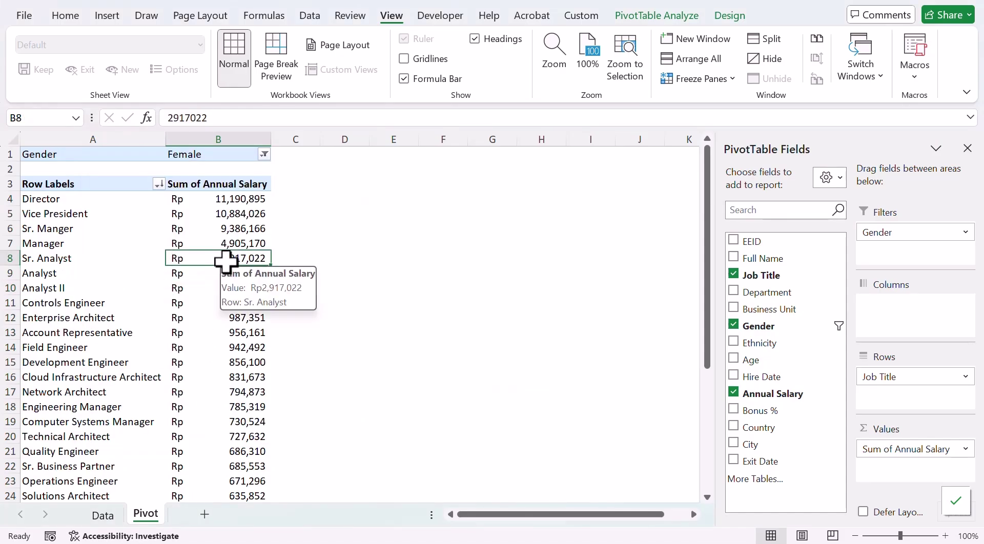
Add Department as a second report filter and set the Gender filter to Male
{"action": "left_click_drag", "start_coordinate": [777, 293], "coordinate": [916, 267]}
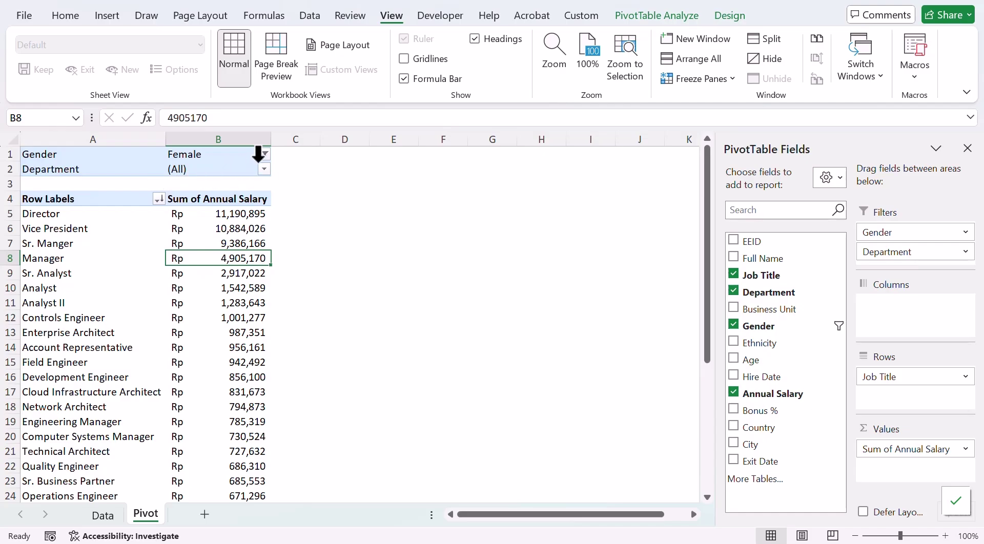
{"action": "left_click", "coordinate": [264, 154]}
{"action": "left_click", "coordinate": [117, 221]}
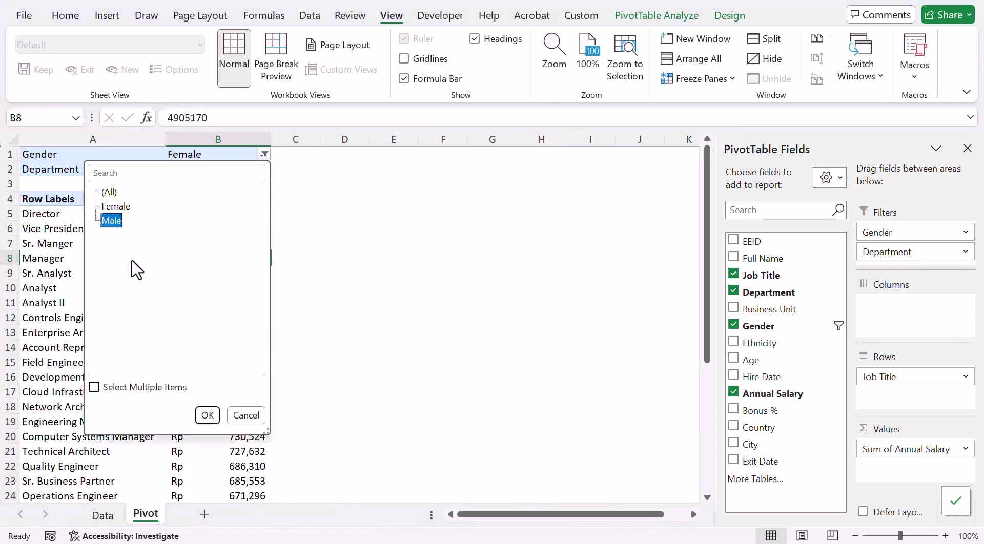
{"action": "left_click", "coordinate": [207, 415]}
Filter the pivot table by Department to show only Accounting
{"action": "left_click", "coordinate": [264, 169]}
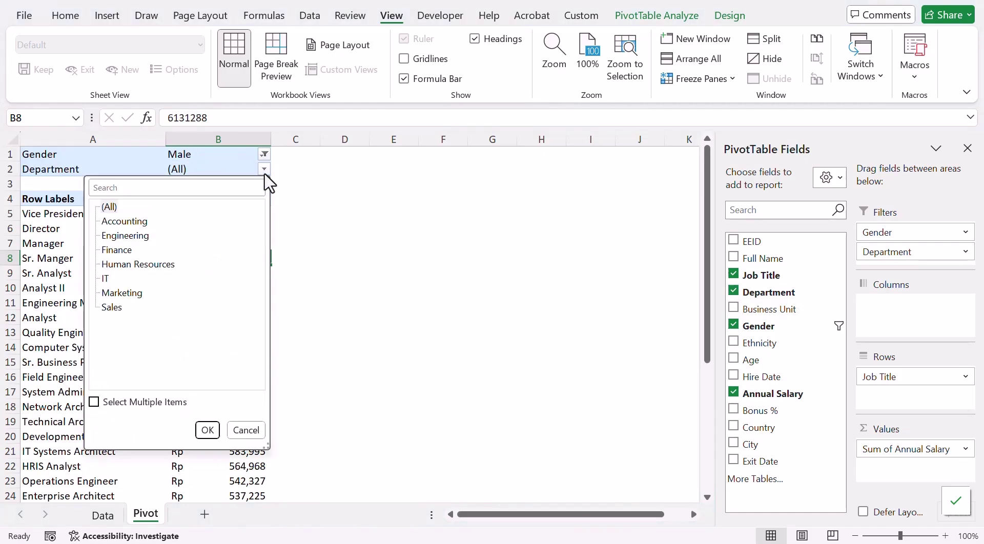
{"action": "left_click", "coordinate": [125, 221]}
{"action": "left_click", "coordinate": [208, 429]}
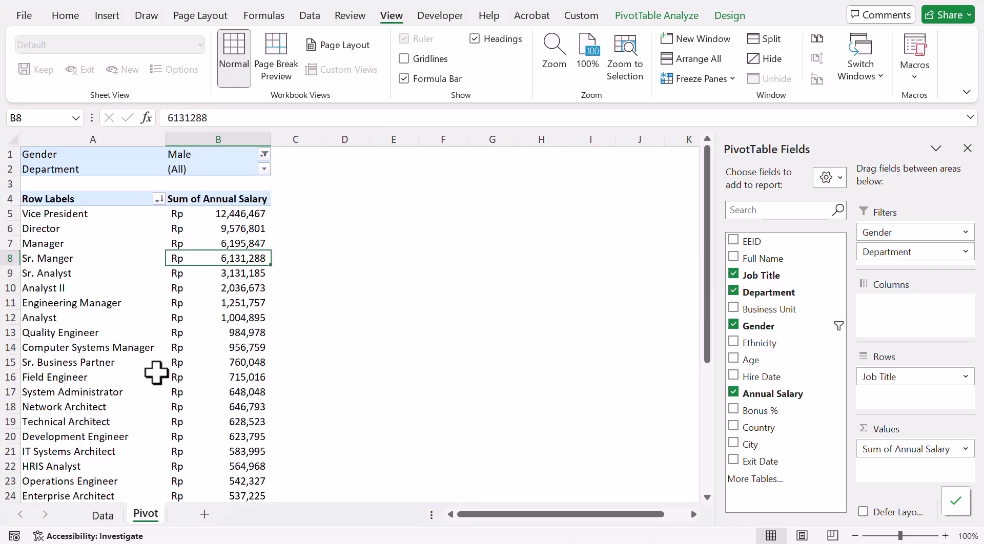
{"action": "left_click", "coordinate": [148, 231]}
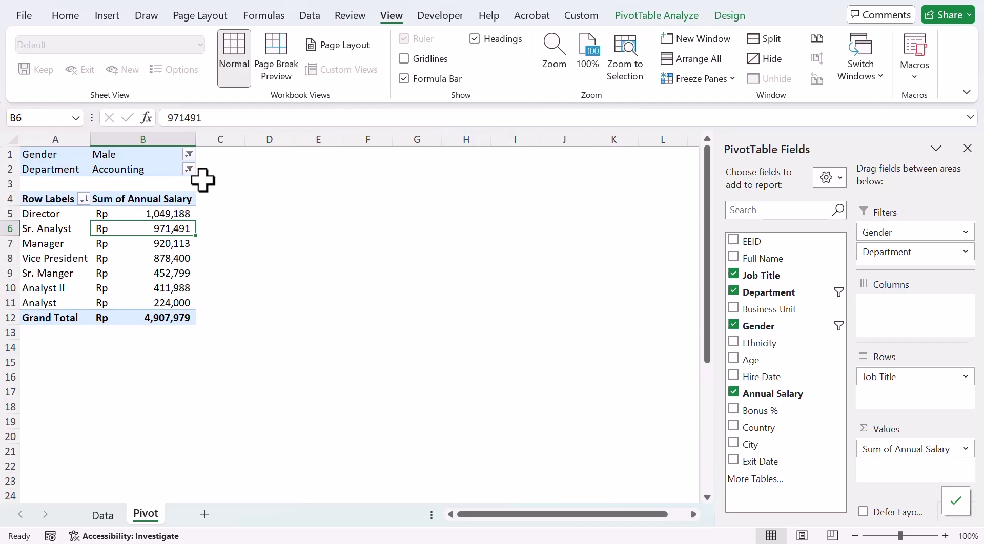
{"action": "left_click", "coordinate": [189, 170]}
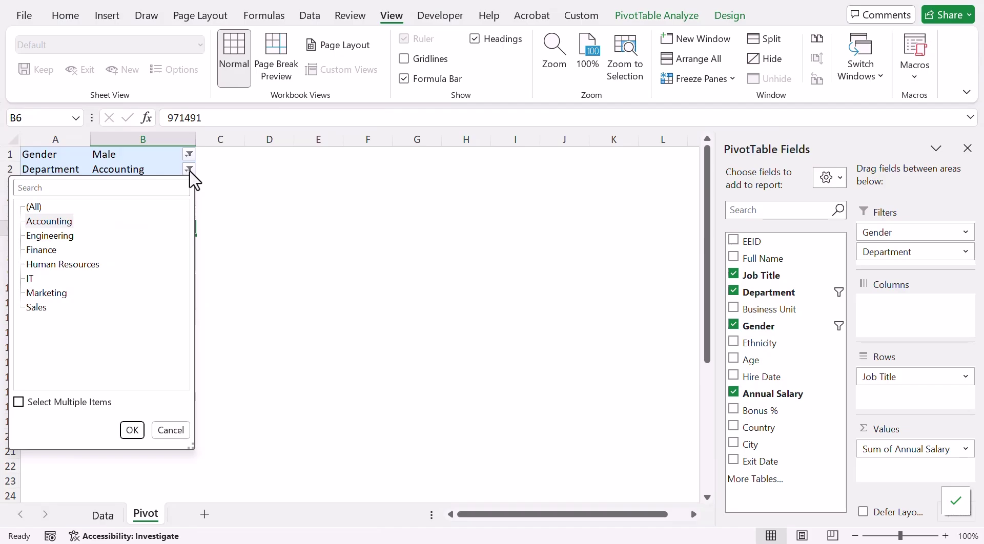
{"action": "left_click", "coordinate": [189, 171]}
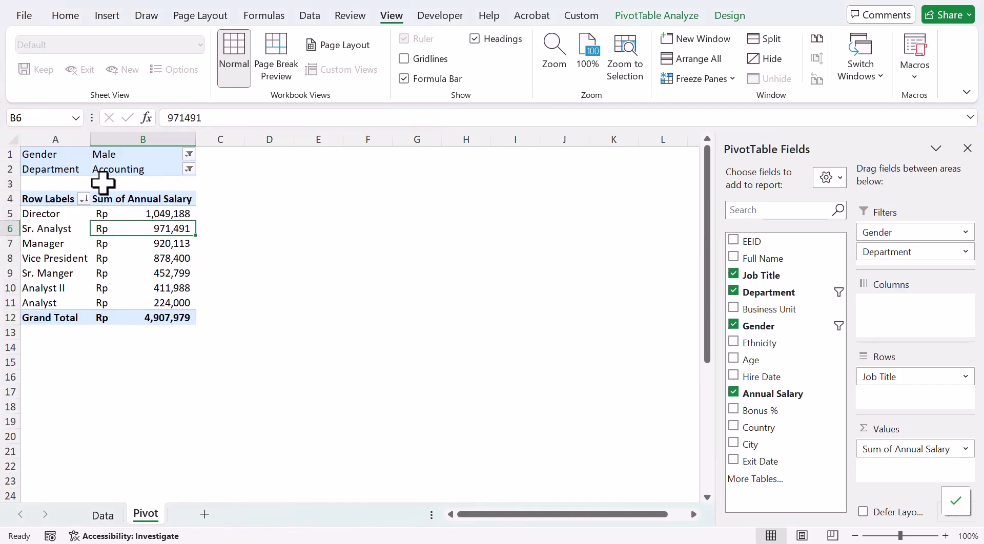
Allow multiple items in the Department filter and include Finance alongside Accounting
{"action": "left_click", "coordinate": [189, 170]}
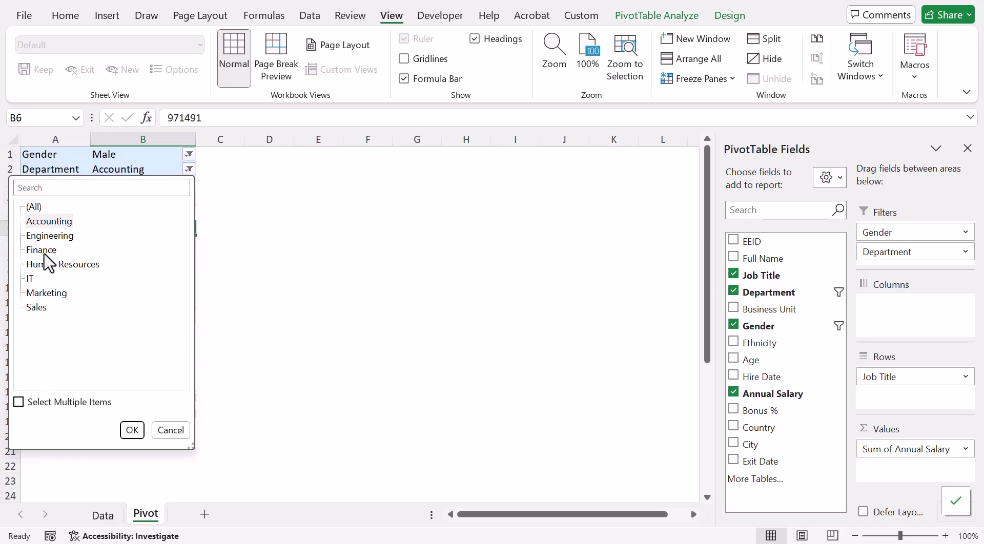
{"action": "left_click", "coordinate": [18, 403]}
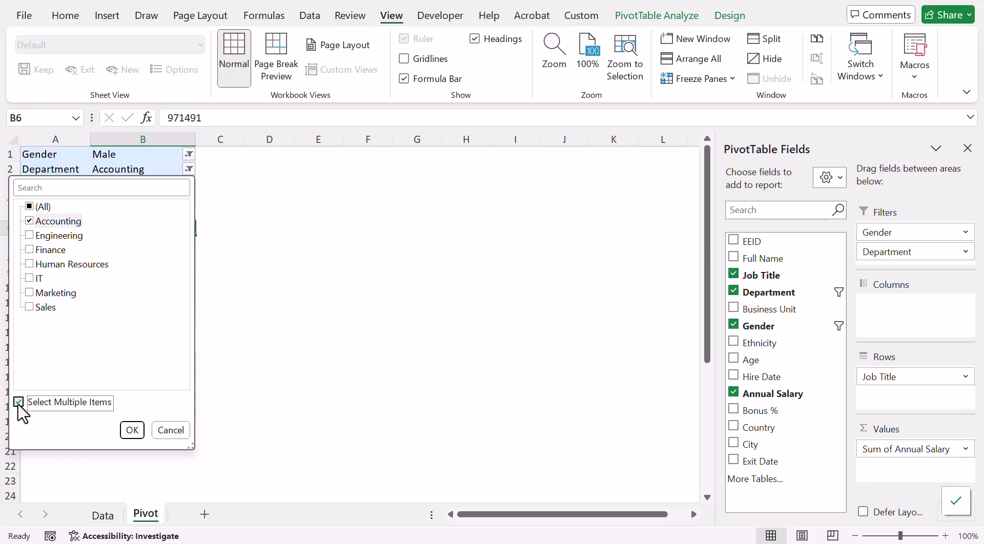
{"action": "left_click", "coordinate": [25, 252]}
{"action": "left_click", "coordinate": [30, 250]}
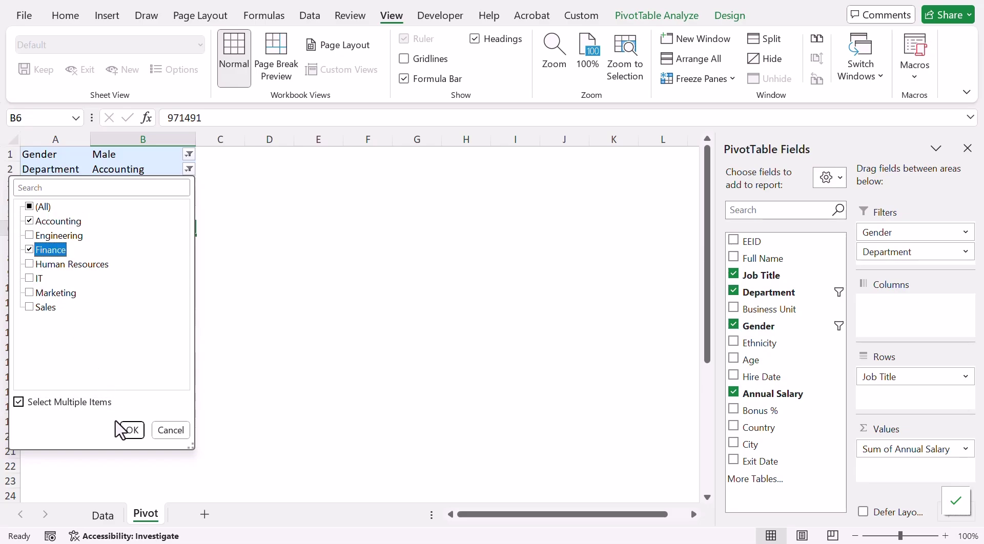
{"action": "left_click", "coordinate": [132, 430]}
{"action": "left_click", "coordinate": [162, 265]}
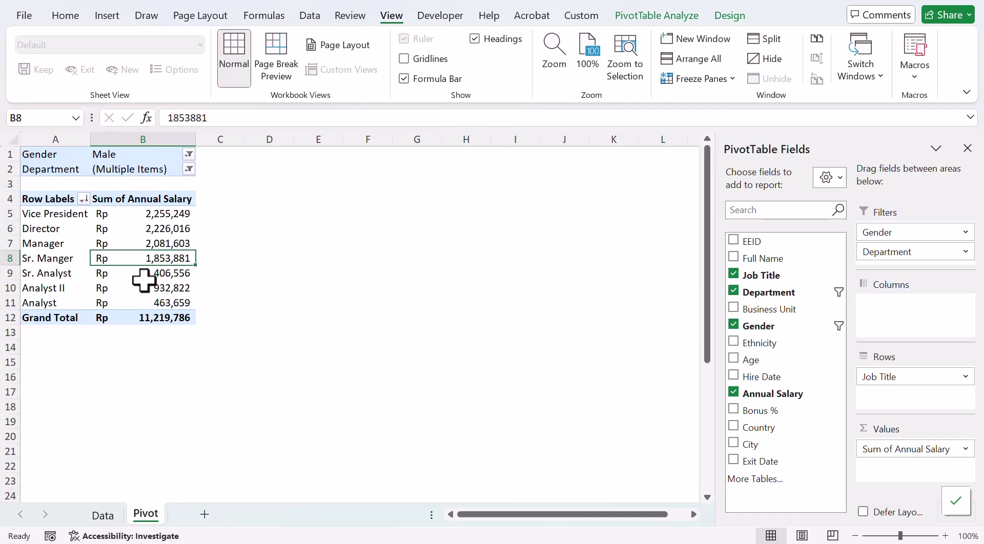
Review the available choices in the Department and Gender report filters without changing them
{"action": "left_click", "coordinate": [189, 169]}
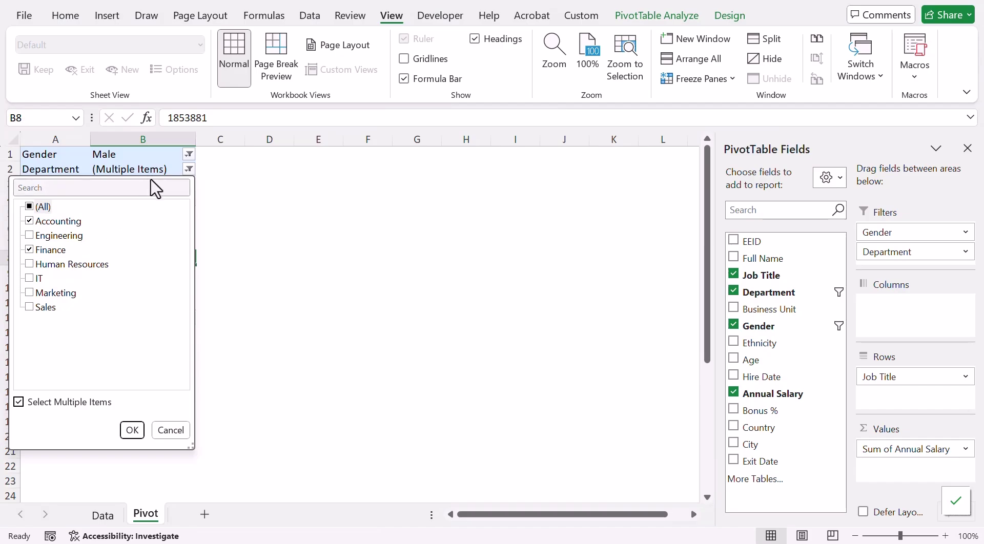
{"action": "left_click", "coordinate": [177, 155]}
{"action": "left_click", "coordinate": [188, 154]}
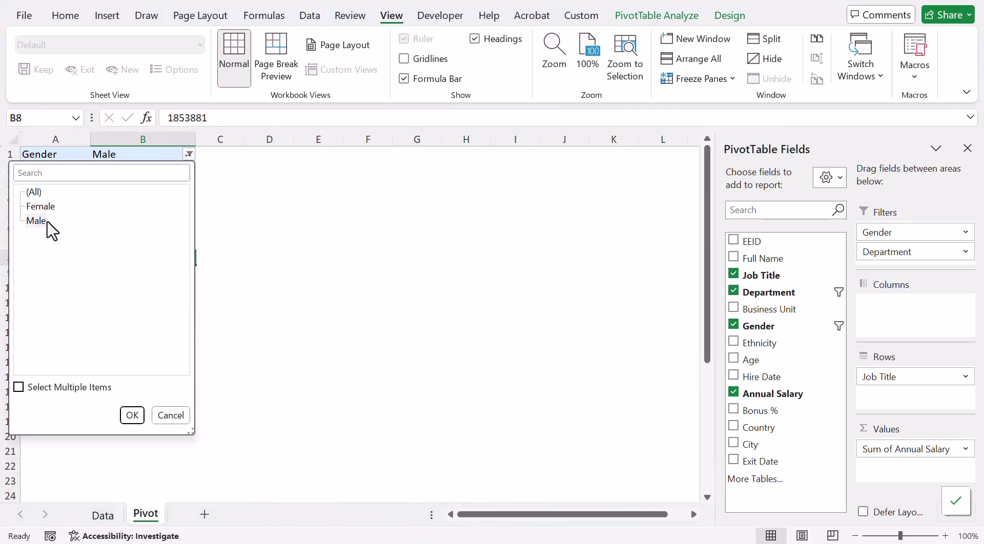
{"action": "left_click", "coordinate": [285, 218]}
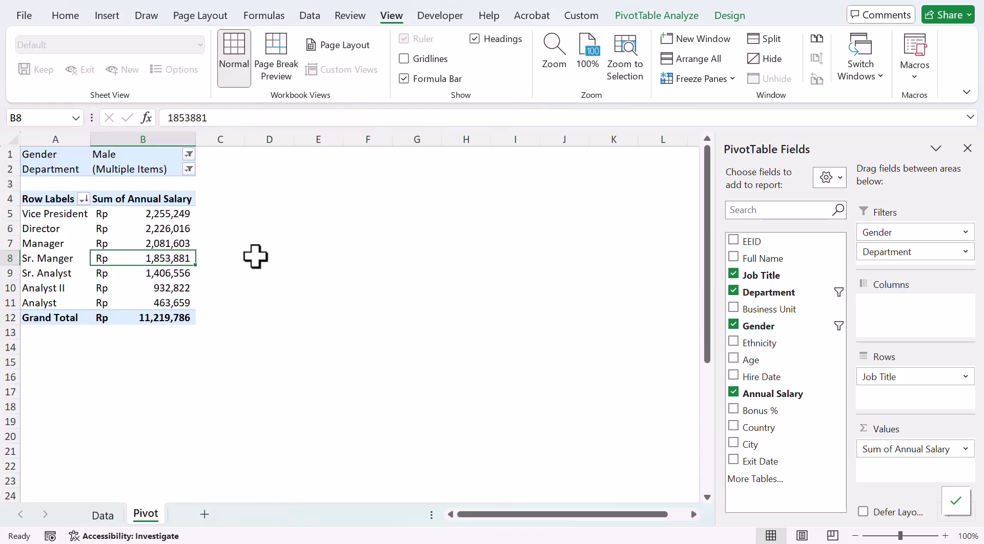
Remove the Gender and Department fields from the pivot table's report filters
{"action": "left_click", "coordinate": [889, 234]}
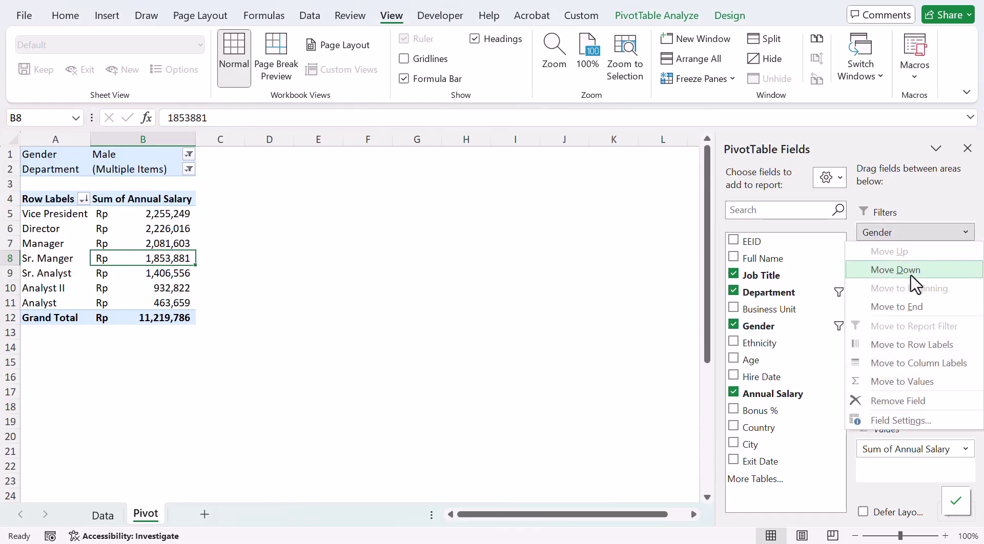
{"action": "left_click", "coordinate": [900, 401]}
{"action": "left_click", "coordinate": [879, 230]}
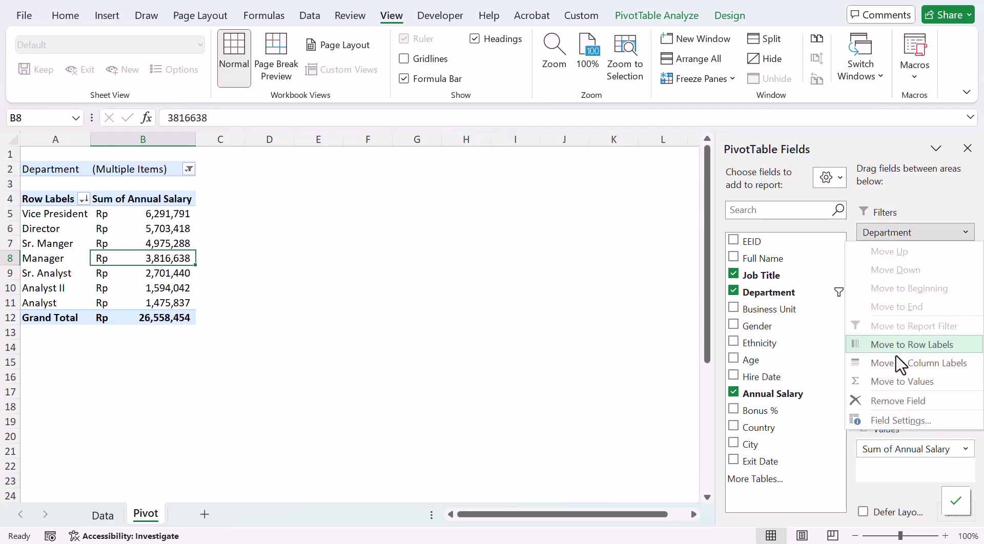
{"action": "left_click", "coordinate": [897, 401]}
{"action": "left_click", "coordinate": [510, 301]}
{"action": "left_click", "coordinate": [229, 283]}
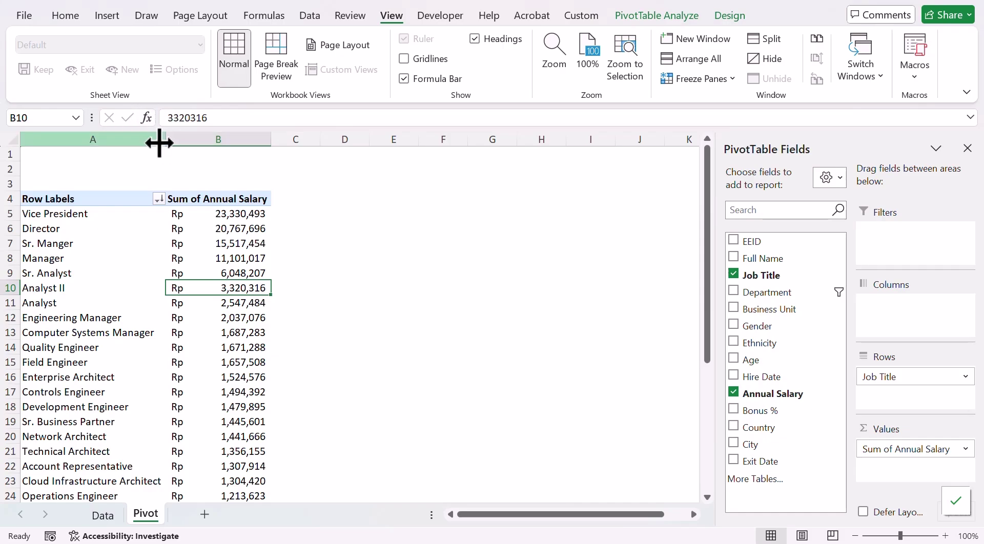
Insert slicers for Department and Gender on the pivot table
{"action": "left_click", "coordinate": [145, 231]}
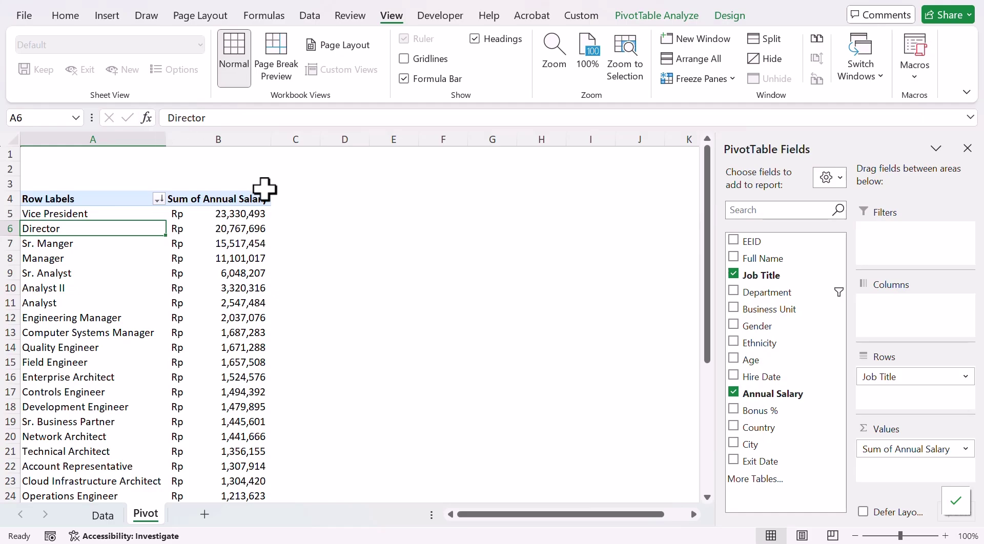
{"action": "left_click", "coordinate": [382, 230]}
{"action": "left_click", "coordinate": [244, 244]}
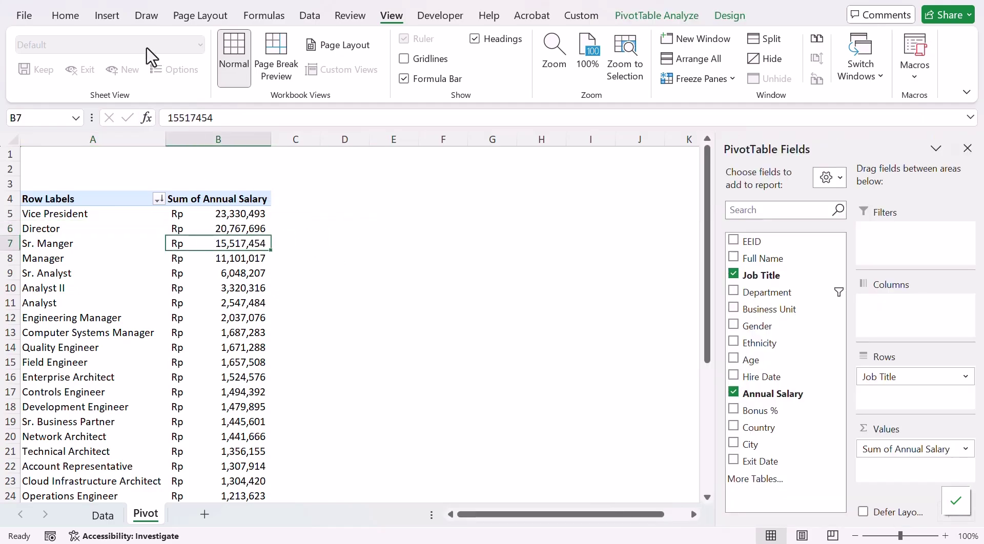
{"action": "left_click", "coordinate": [107, 17]}
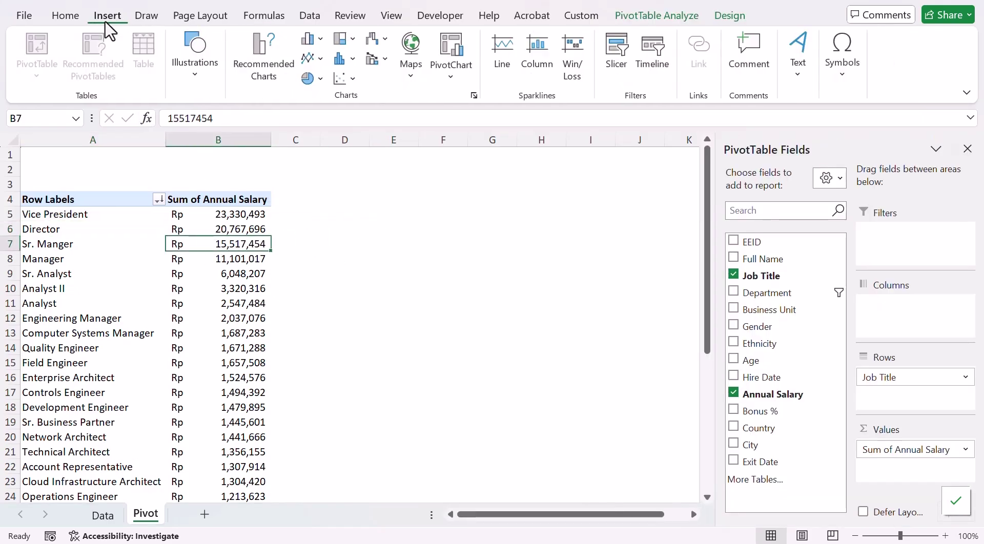
{"action": "left_click", "coordinate": [618, 59]}
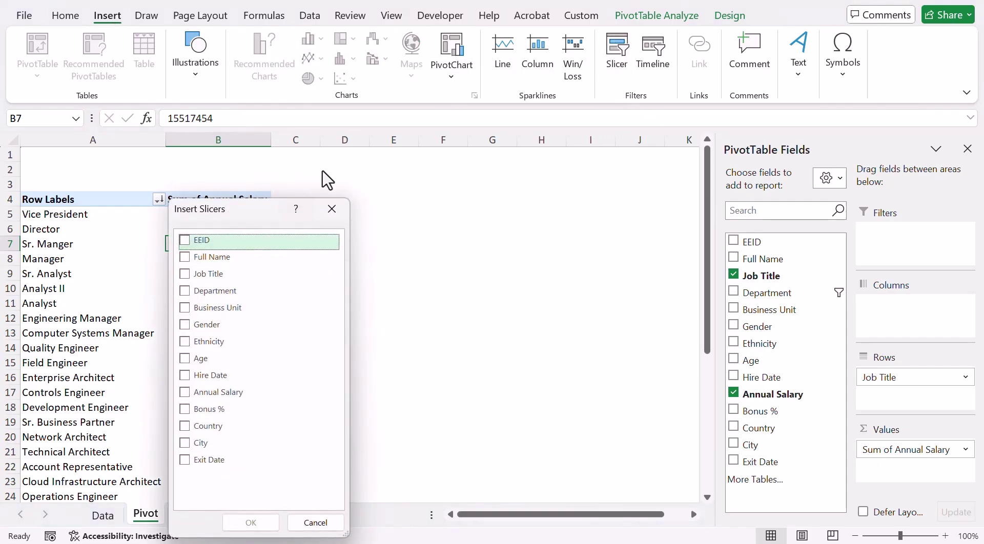
{"action": "left_click_drag", "start_coordinate": [245, 225], "coordinate": [475, 158]}
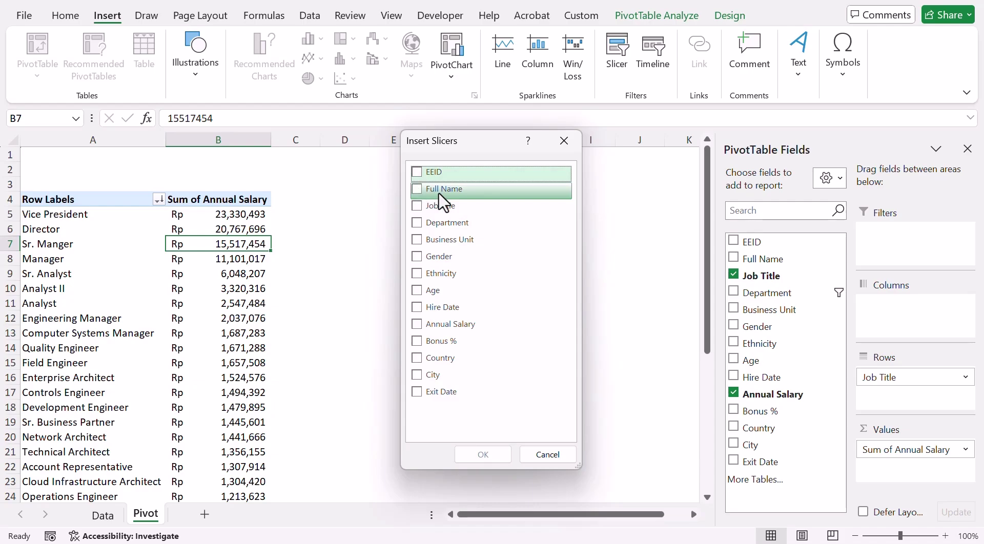
{"action": "left_click", "coordinate": [417, 223]}
{"action": "left_click", "coordinate": [416, 257]}
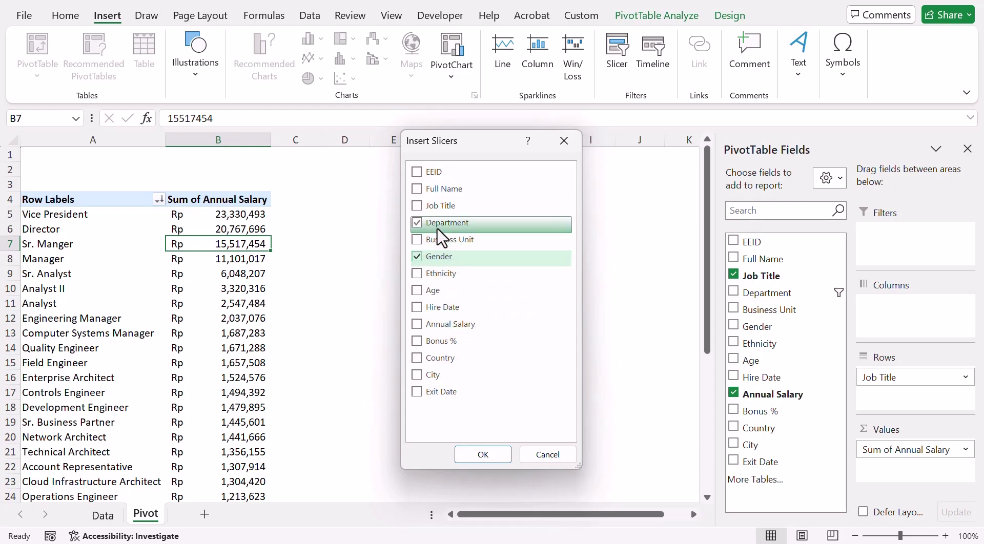
{"action": "left_click", "coordinate": [484, 453]}
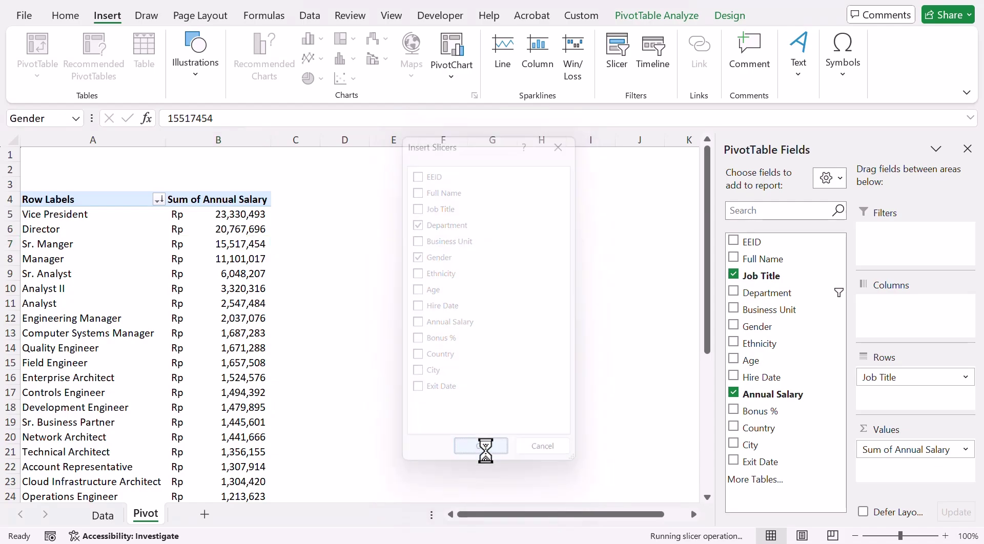
Place the Department and Gender slicers side by side next to the pivot table and shorten the Department slicer to about 6.42 cm
{"action": "left_click_drag", "start_coordinate": [277, 261], "coordinate": [397, 215]}
{"action": "left_click_drag", "start_coordinate": [253, 216], "coordinate": [259, 182]}
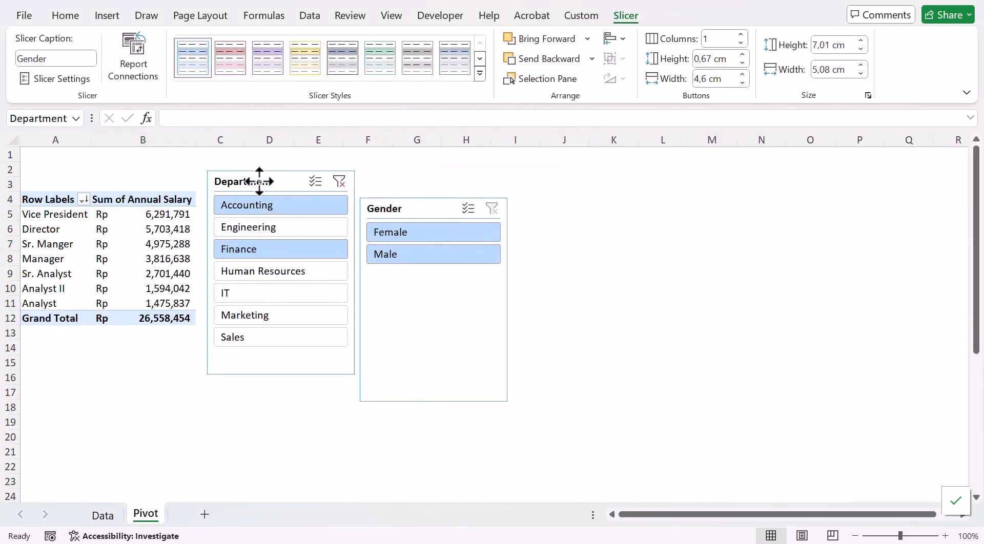
{"action": "left_click_drag", "start_coordinate": [281, 374], "coordinate": [282, 358]}
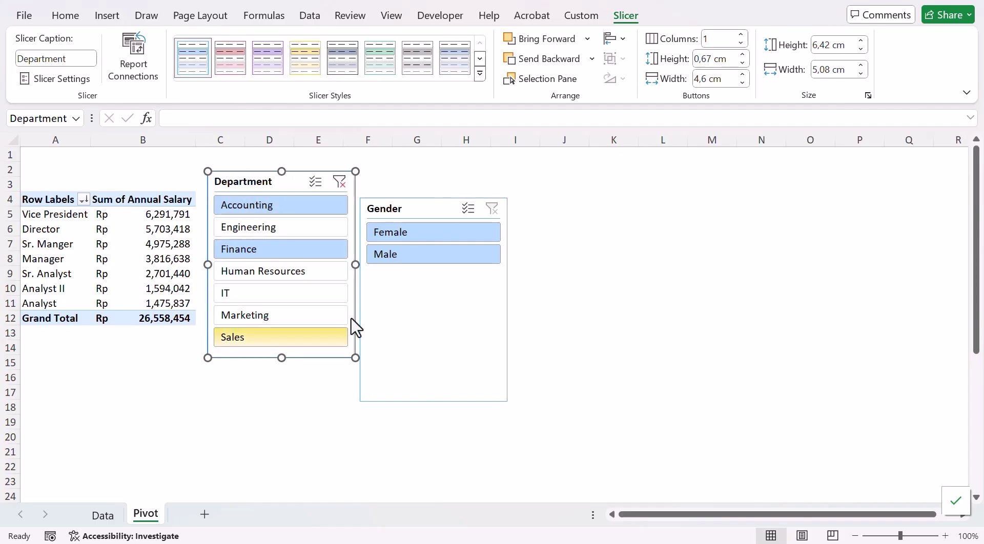
Align the Gender slicer with the top of the Department slicer and shrink it to about 2.81 cm high and 2.79 cm wide
{"action": "left_click_drag", "start_coordinate": [426, 216], "coordinate": [425, 187]}
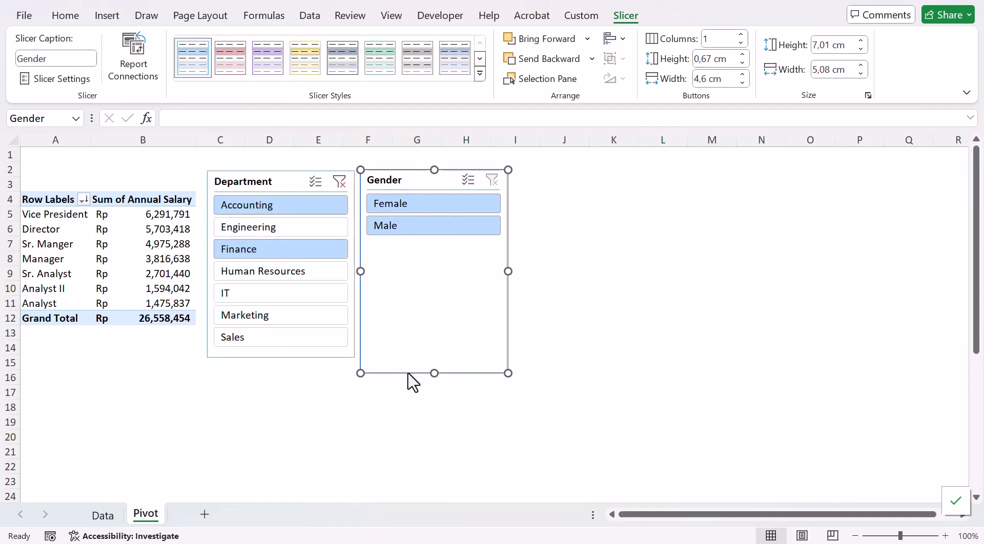
{"action": "left_click_drag", "start_coordinate": [436, 370], "coordinate": [432, 360]}
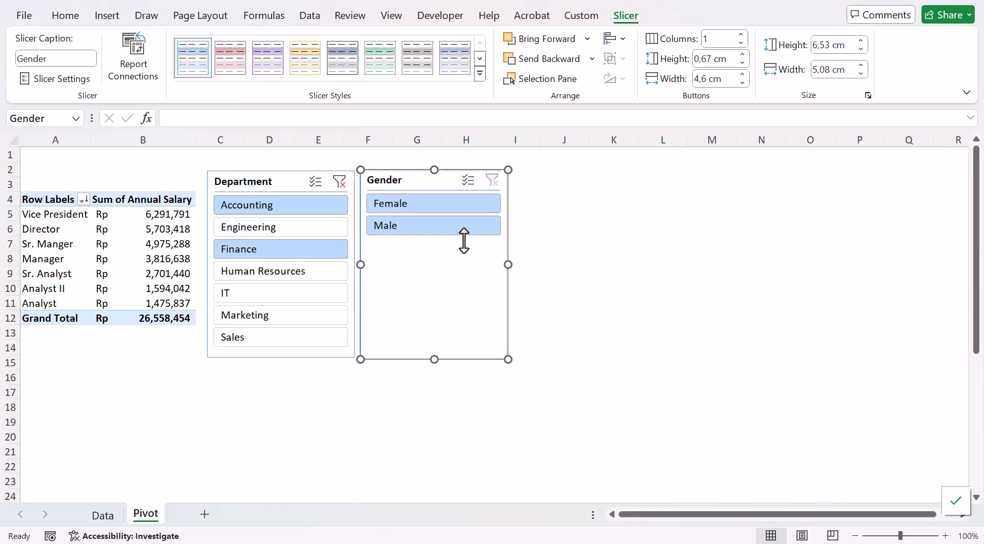
{"action": "left_click_drag", "start_coordinate": [508, 265], "coordinate": [442, 265]}
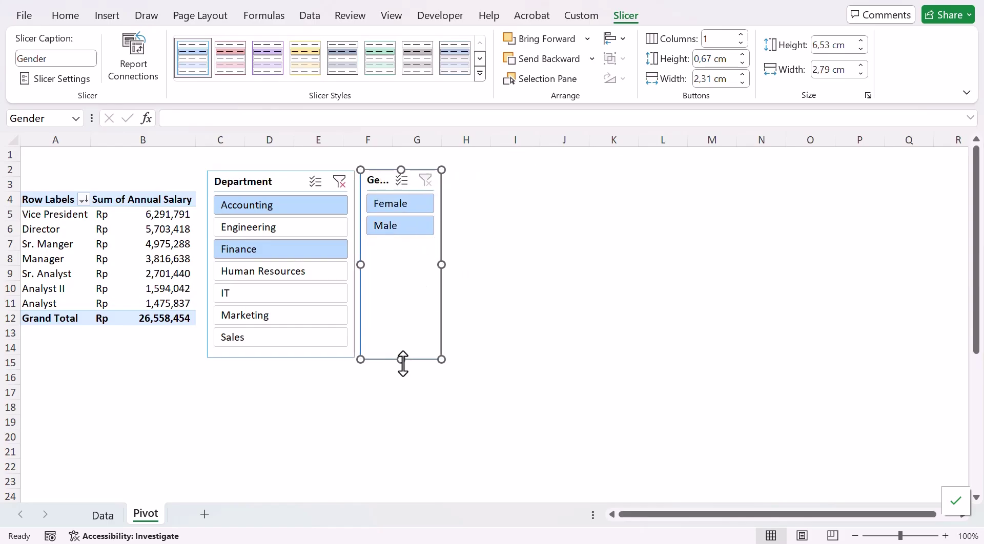
{"action": "left_click_drag", "start_coordinate": [399, 354], "coordinate": [406, 251]}
{"action": "left_click_drag", "start_coordinate": [375, 180], "coordinate": [385, 179]}
{"action": "left_click", "coordinate": [471, 218]}
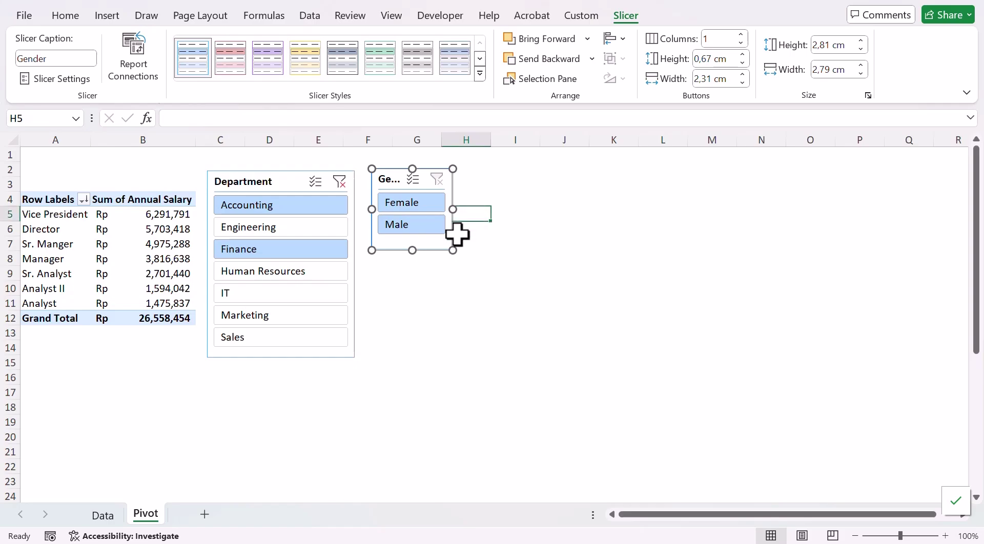
Widen the Gender slicer to about 3.63 cm so its caption fits
{"action": "left_click", "coordinate": [450, 207]}
{"action": "left_click_drag", "start_coordinate": [453, 209], "coordinate": [476, 215]}
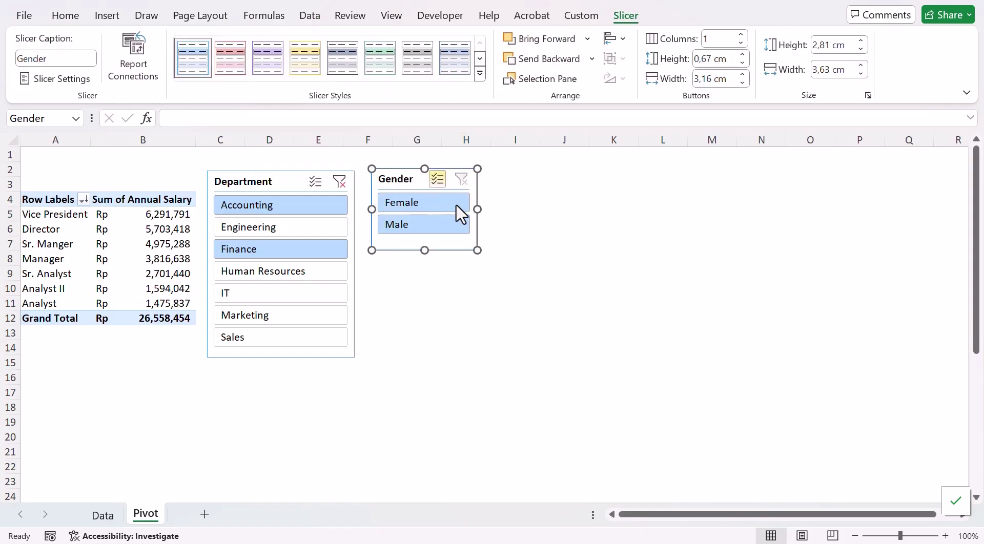
Arrange the Department slicer's buttons in 3 columns, and resize it to three button rows high and wide enough to extend into column H
{"action": "left_click_drag", "start_coordinate": [247, 183], "coordinate": [251, 178]}
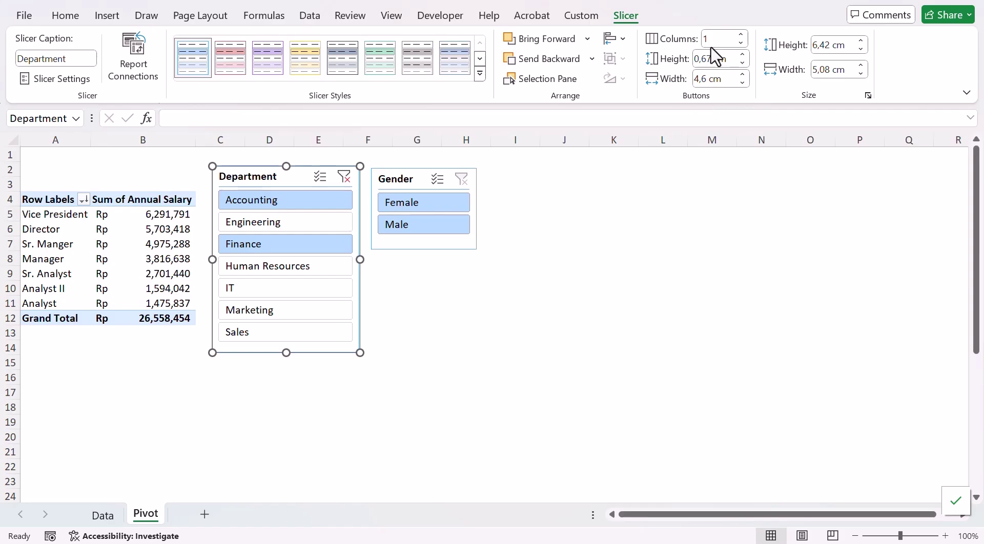
{"action": "left_click", "coordinate": [741, 34]}
{"action": "left_click", "coordinate": [741, 34]}
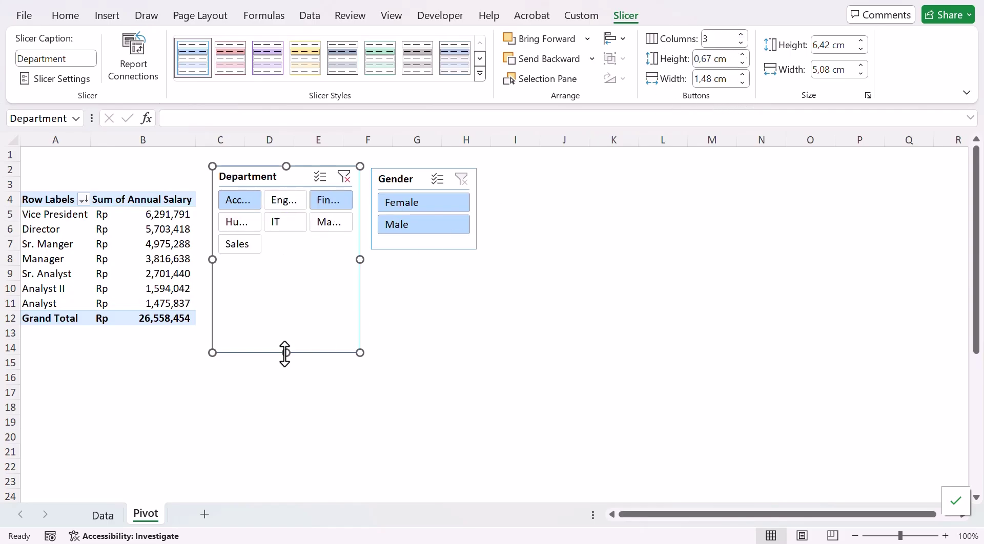
{"action": "left_click_drag", "start_coordinate": [283, 353], "coordinate": [287, 268]}
{"action": "left_click_drag", "start_coordinate": [358, 215], "coordinate": [466, 225]}
Move the Gender slicer directly below the Department slicer and shift both slicers up and closer to the pivot table
{"action": "left_click_drag", "start_coordinate": [432, 182], "coordinate": [268, 281]}
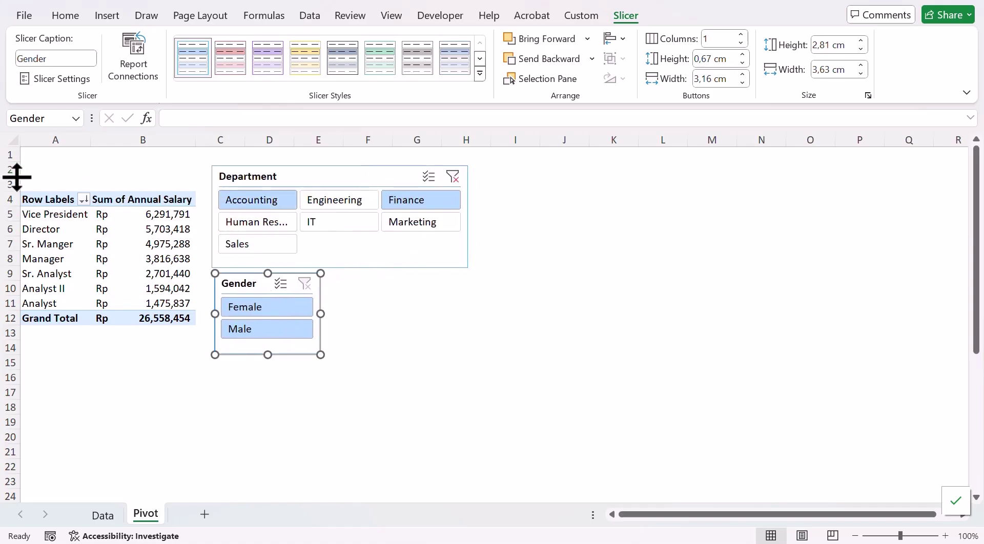
{"action": "left_click_drag", "start_coordinate": [225, 177], "coordinate": [217, 169]}
{"action": "left_click", "coordinate": [234, 284]}
{"action": "left_click_drag", "start_coordinate": [235, 284], "coordinate": [224, 277]}
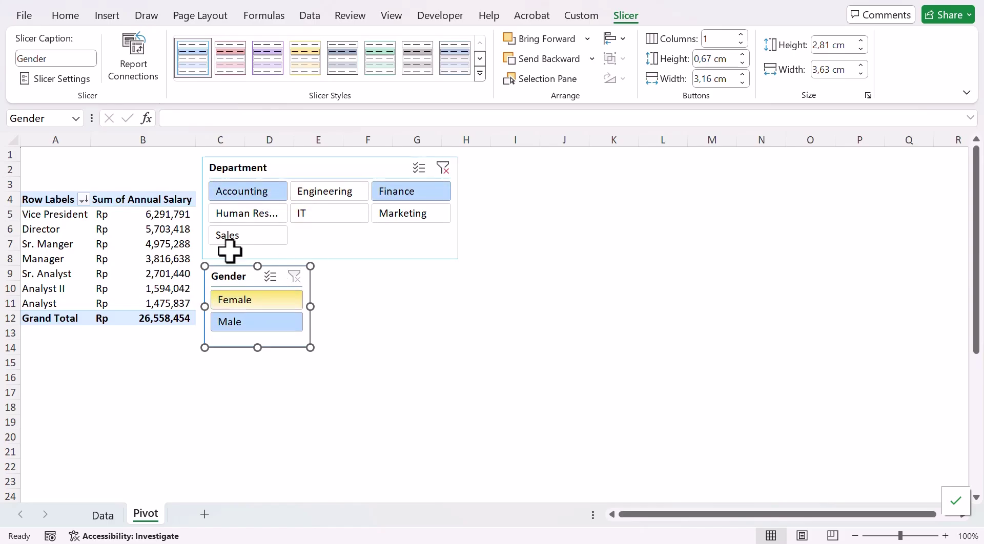
Clear the Department slicer's filter, and filter the pivot table to Male employees in Accounting
{"action": "left_click", "coordinate": [442, 169]}
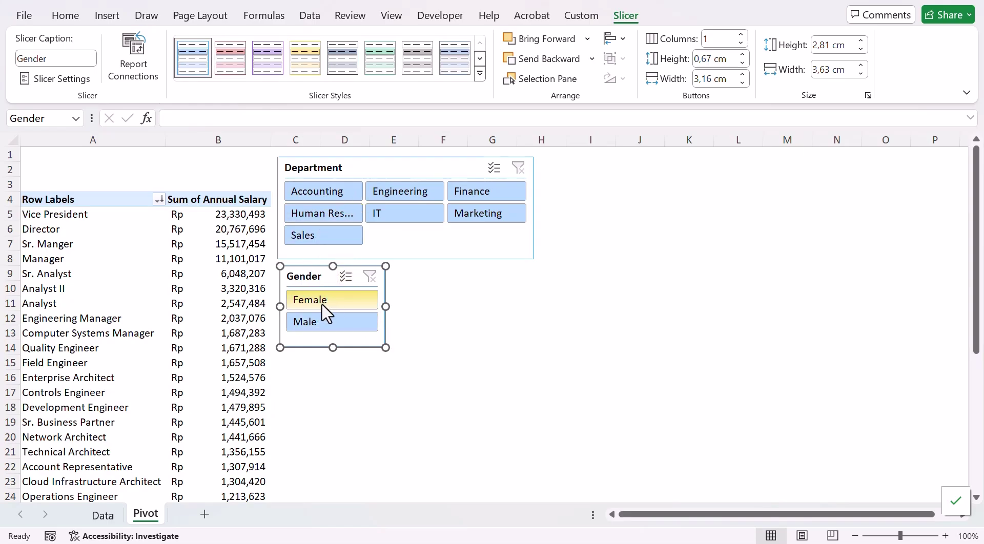
{"action": "left_click", "coordinate": [323, 322]}
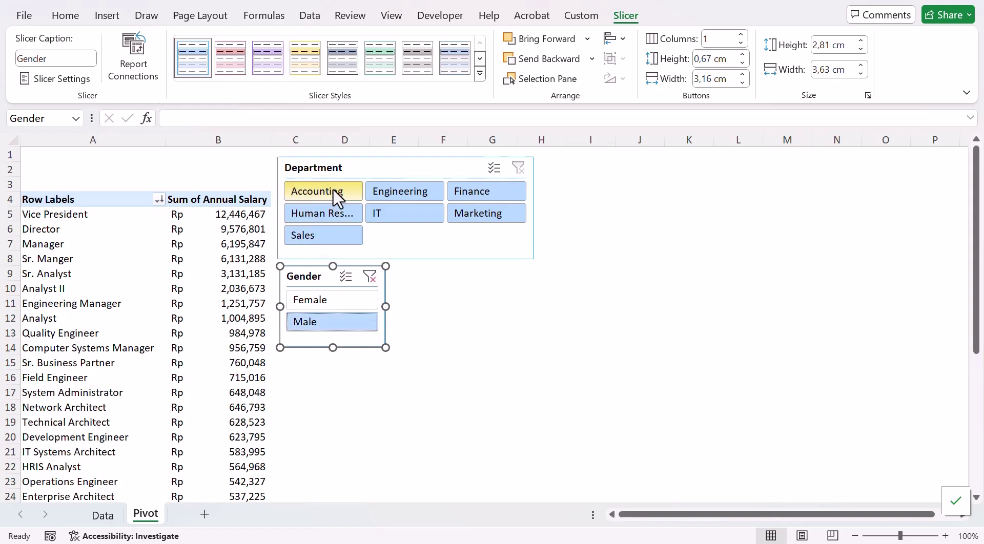
{"action": "left_click", "coordinate": [337, 197]}
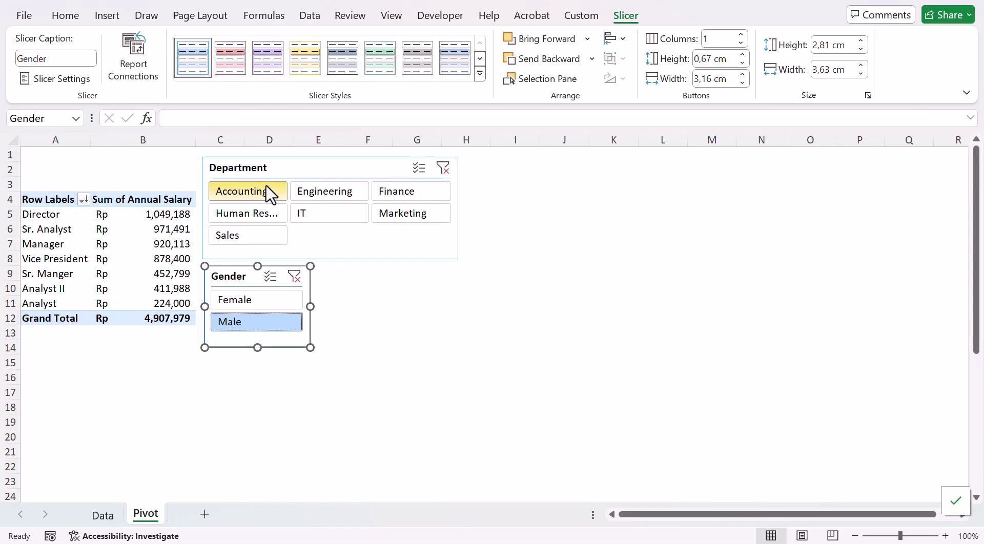
Turn on multi-select in the Department slicer and add IT and Marketing to the selection
{"action": "left_click", "coordinate": [415, 173]}
{"action": "left_click", "coordinate": [331, 215]}
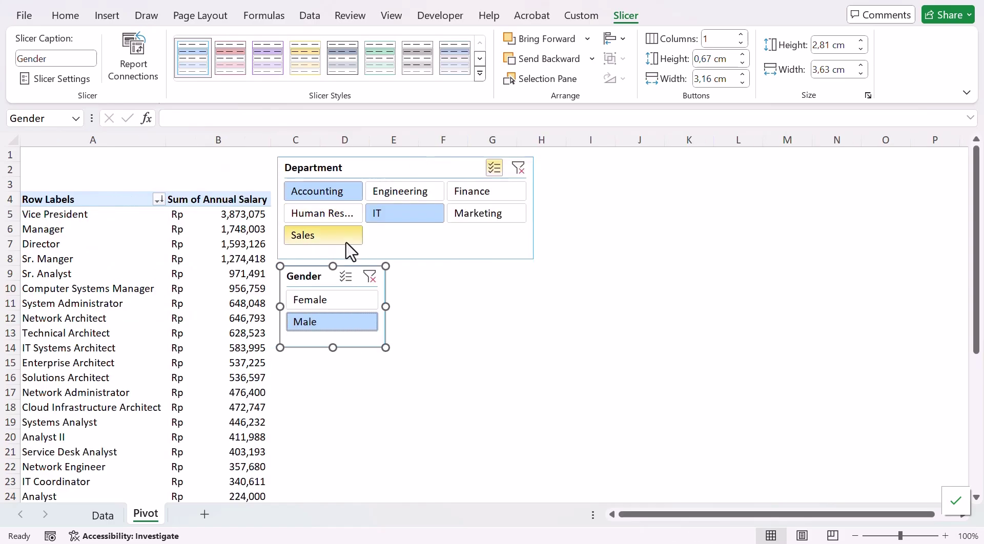
{"action": "left_click", "coordinate": [458, 219]}
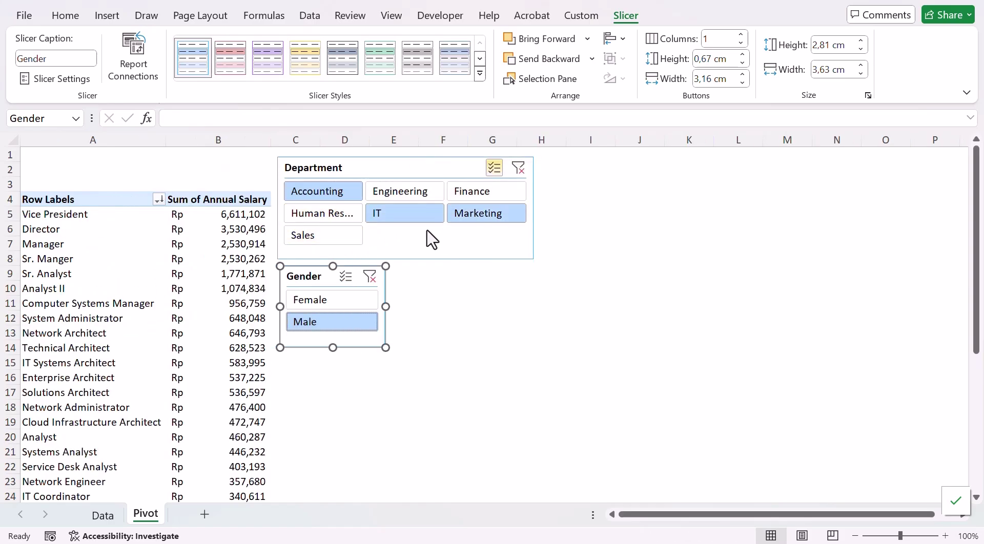
Deselect IT and Marketing in the Department slicer, leaving only Accounting selected
{"action": "left_click", "coordinate": [427, 221]}
{"action": "left_click", "coordinate": [421, 218]}
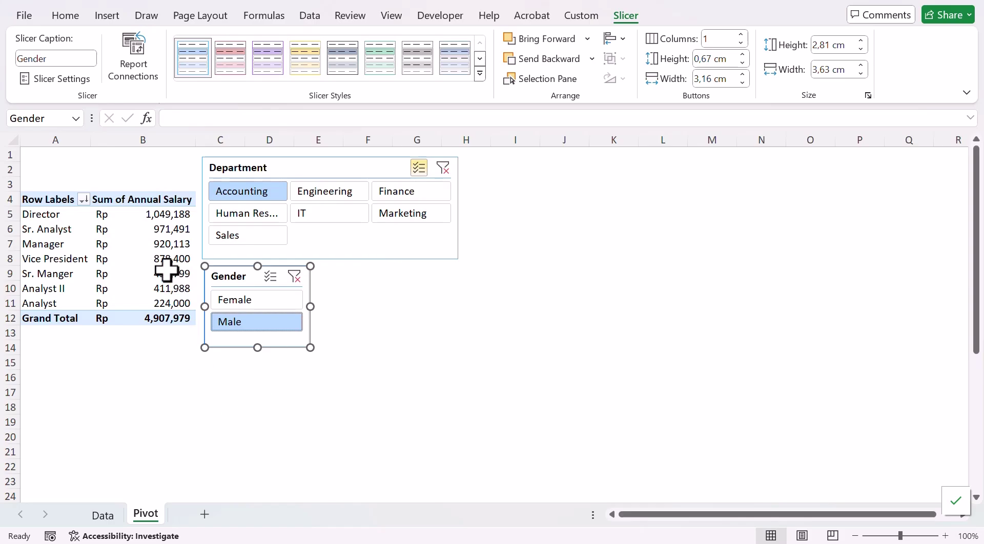
{"action": "mouse_move", "coordinate": [149, 236]}
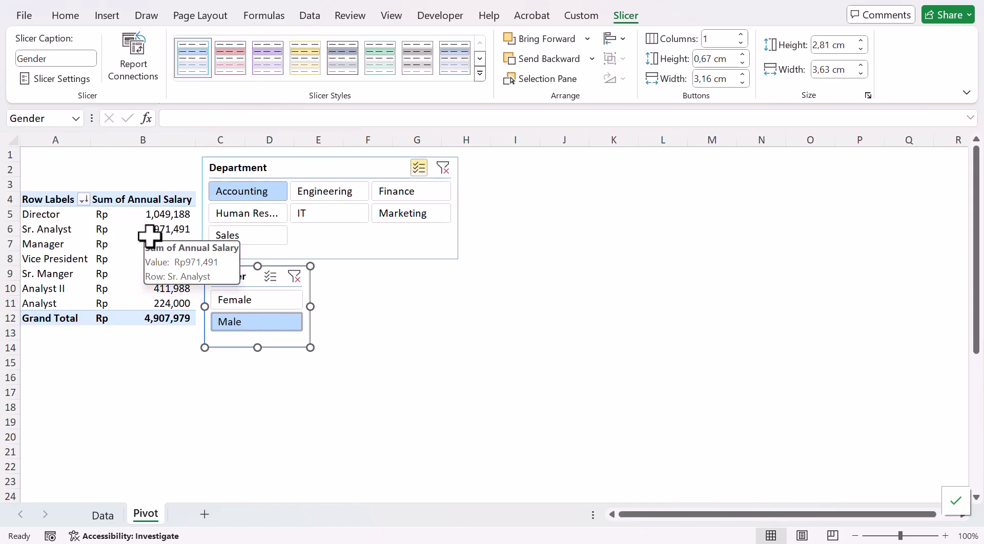